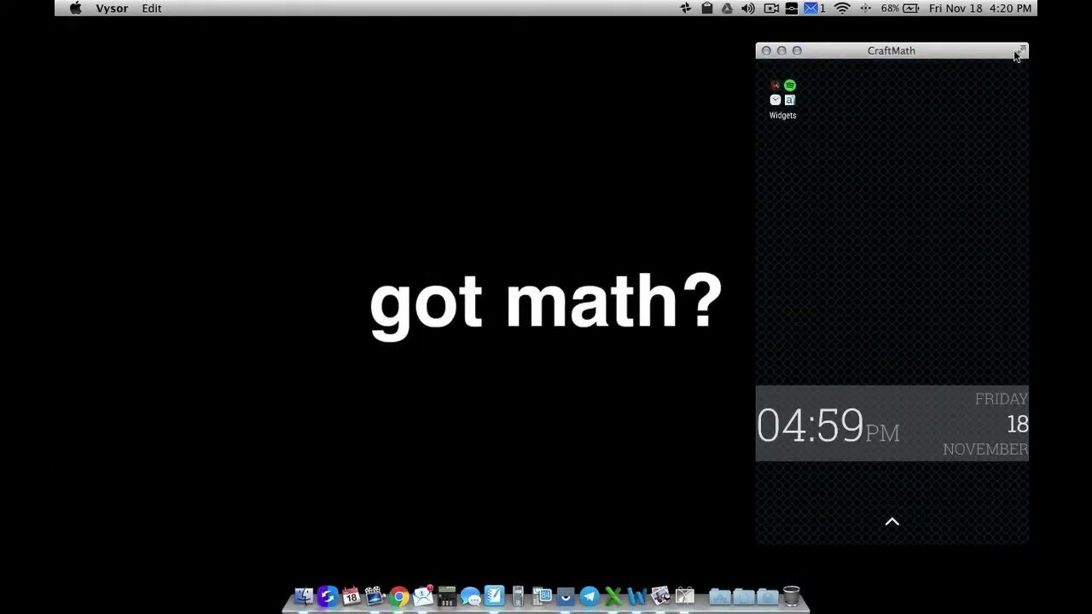
Step: Display the mirrored phone in full screen and dismiss the fullscreen settings notice
left_click(1017, 52)
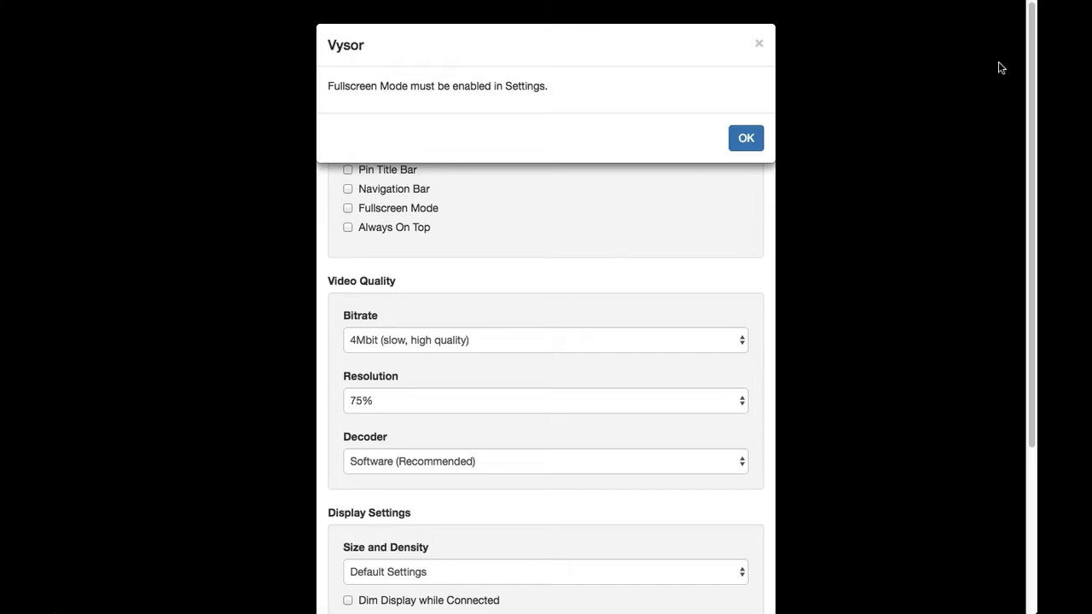
left_click(746, 139)
left_click(762, 43)
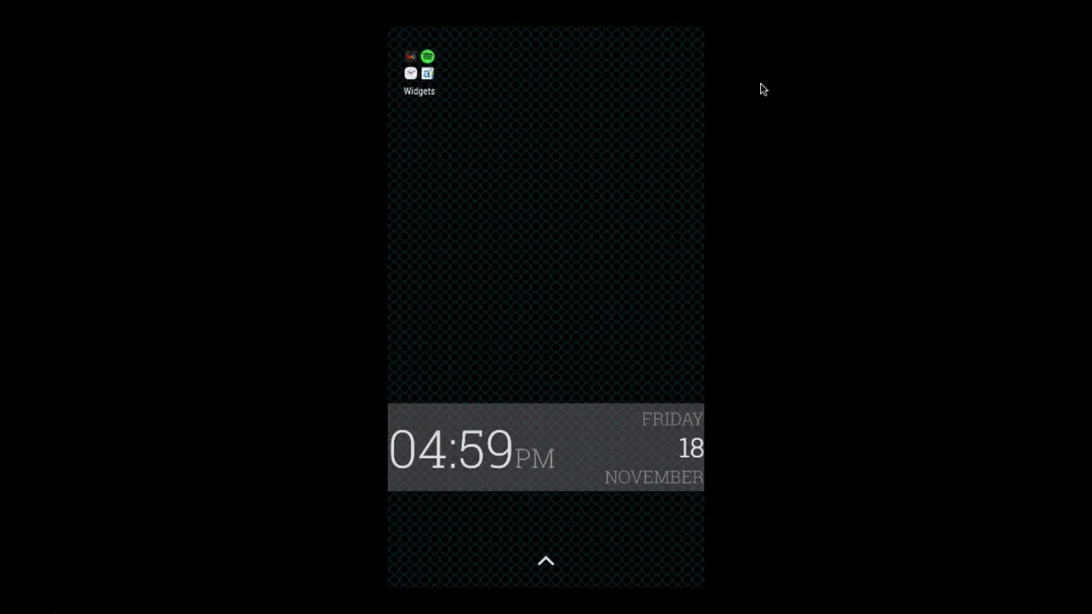
Step: Look at the shortcuts inside the Widgets folder on the phone's home screen, and close the folder
left_click(423, 77)
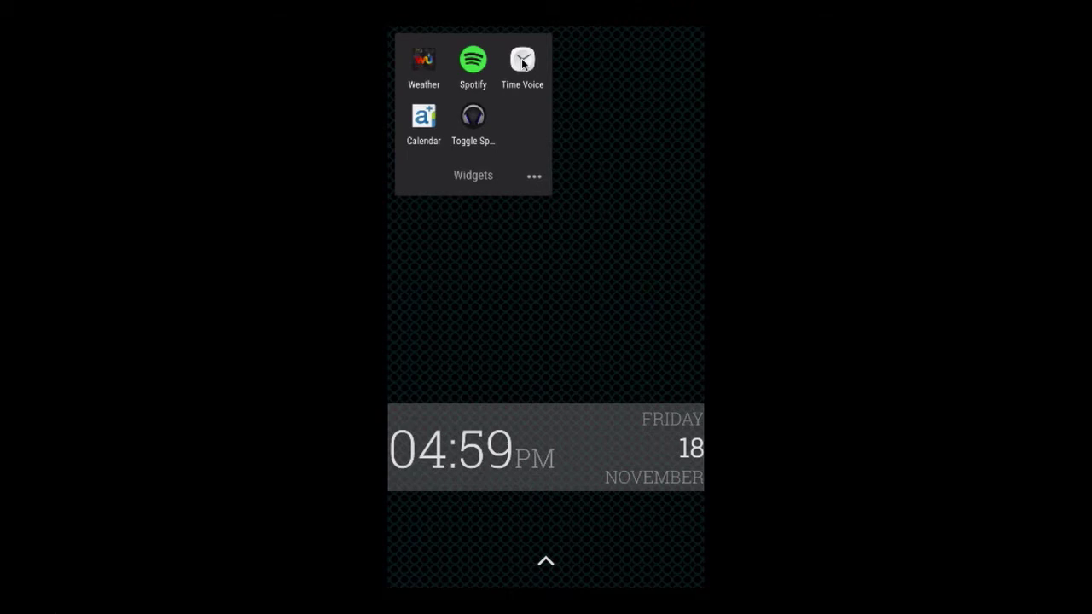
left_click(601, 283)
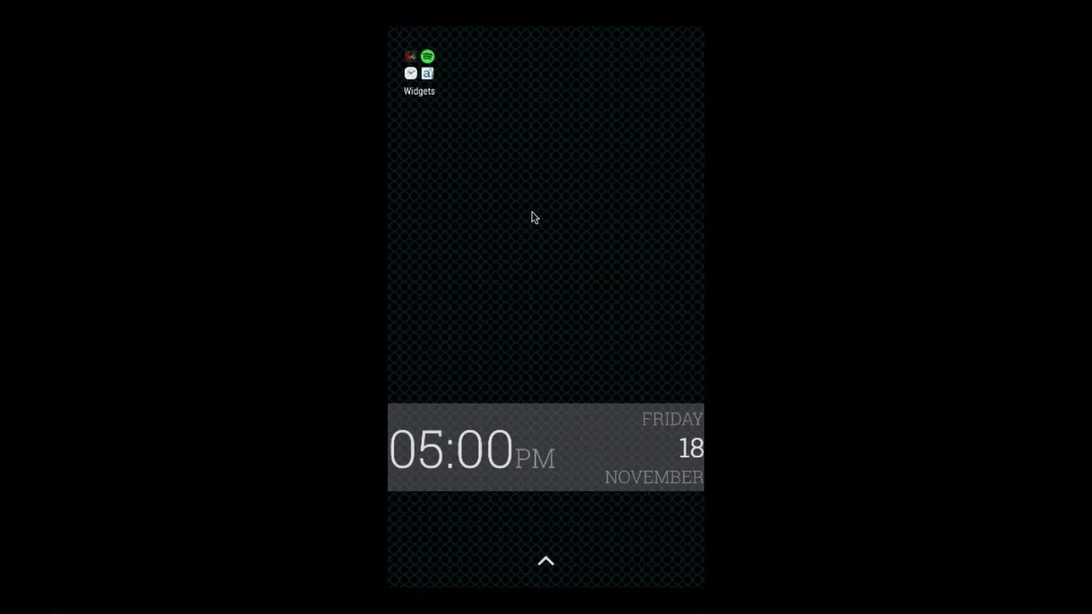
Step: Switch to Tasker and open the CooCoo task from the BT And Sound project's task list
key("ctrl+n")
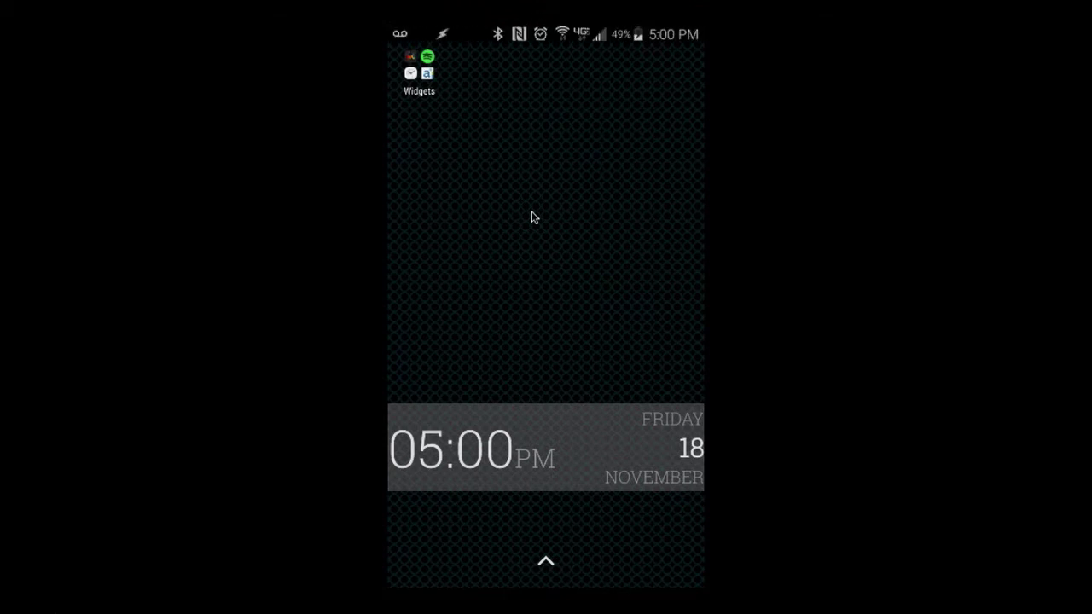
left_click(531, 218)
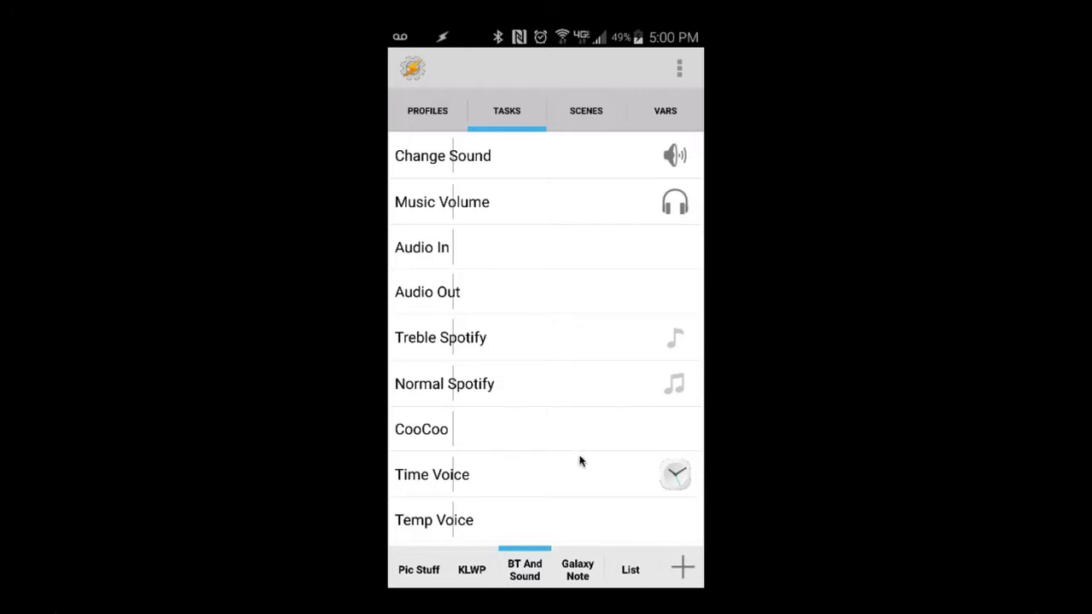
left_click_drag(580, 458, 575, 329)
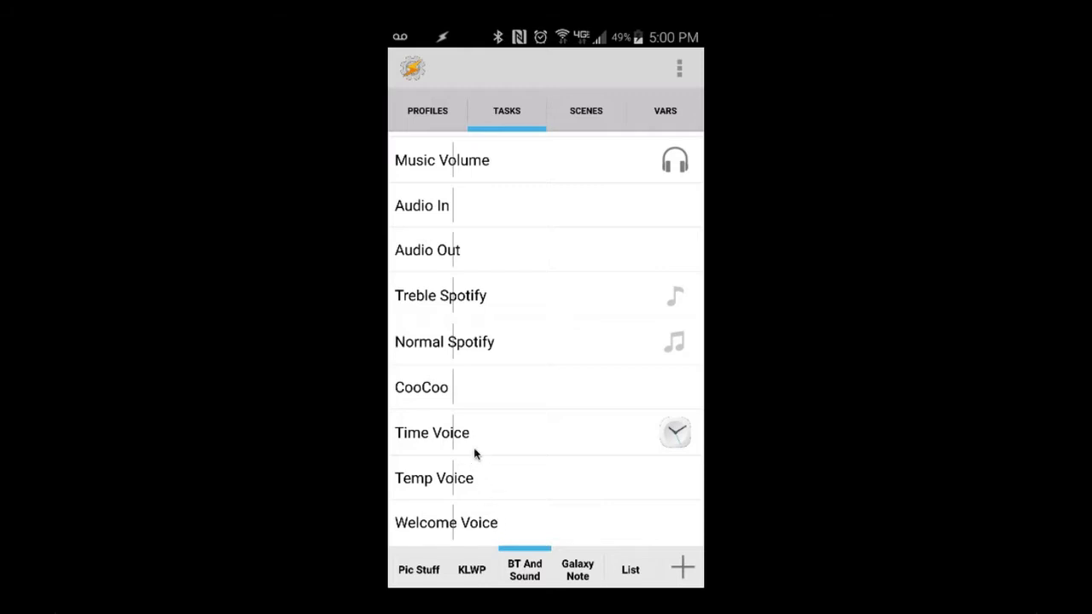
left_click(513, 391)
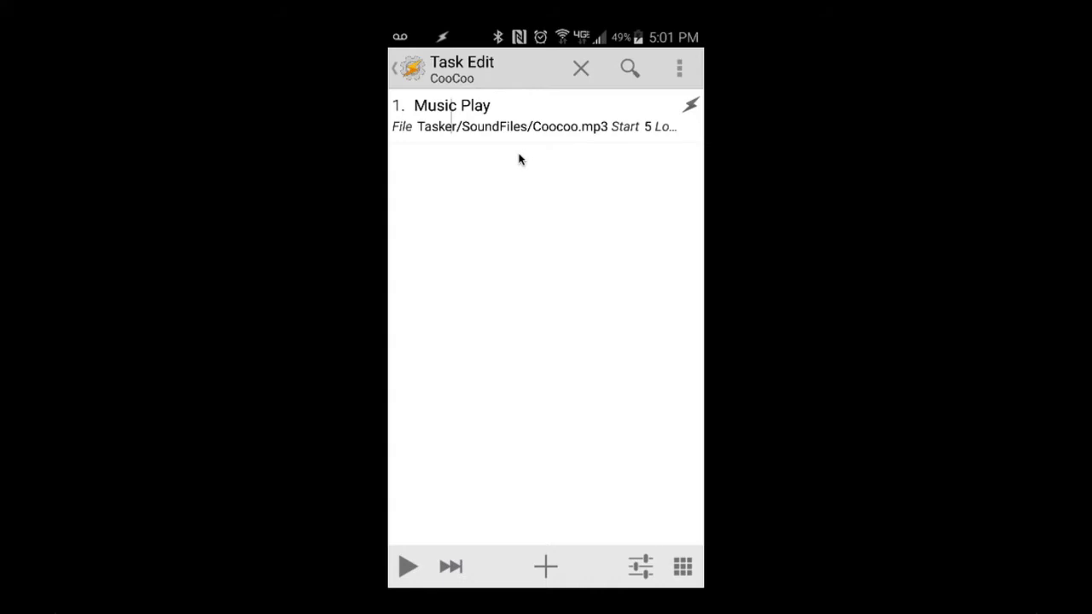
Step: Go to the phone's home screen, return to Tasker and open the Time Voice task in place of CooCoo
key("Home")
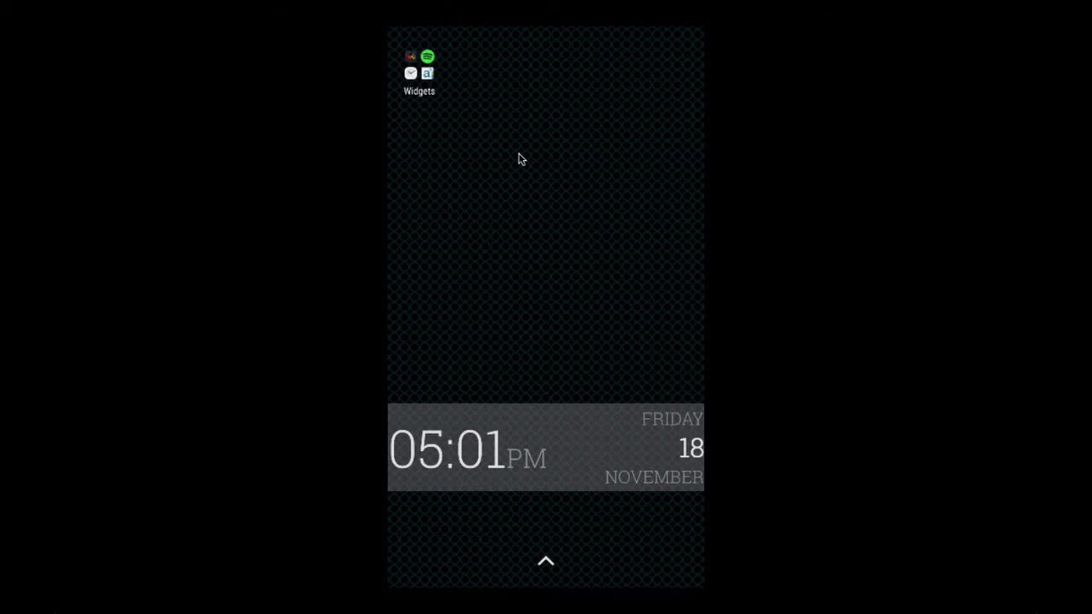
key("super+n")
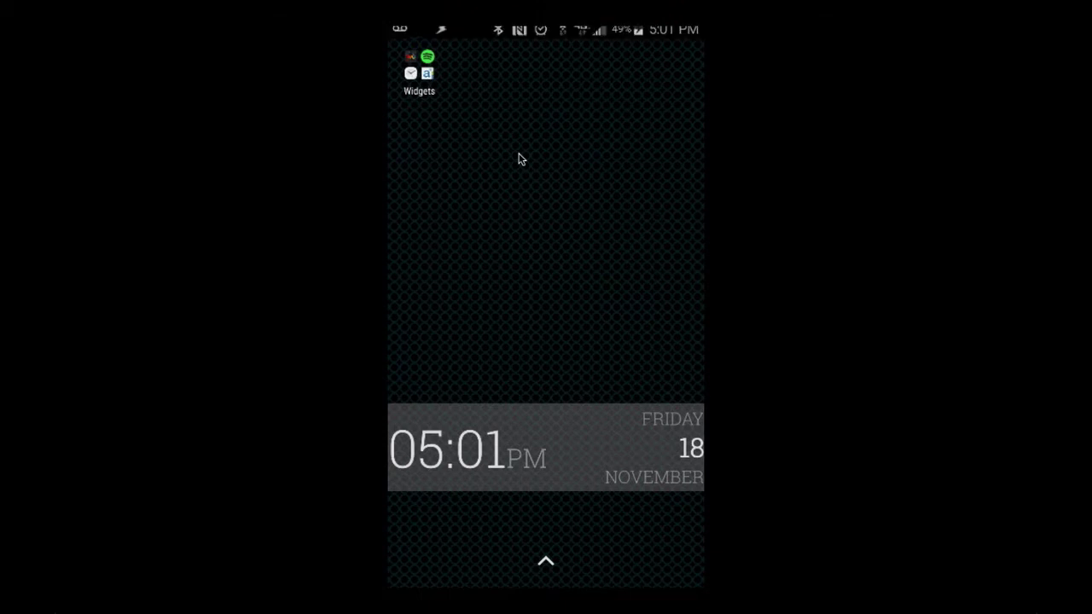
left_click(555, 226)
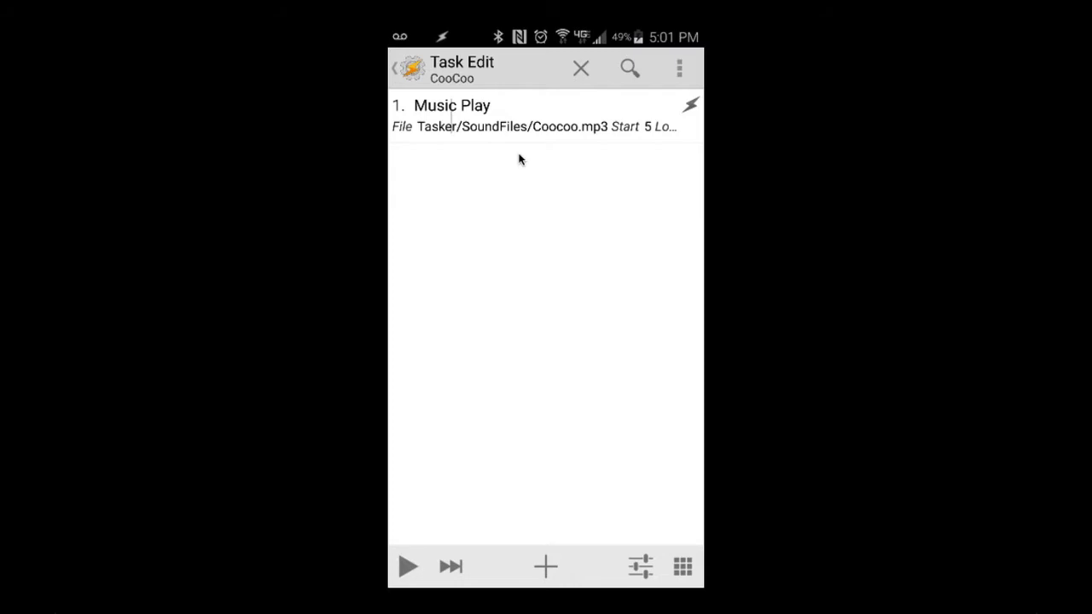
key("super+b")
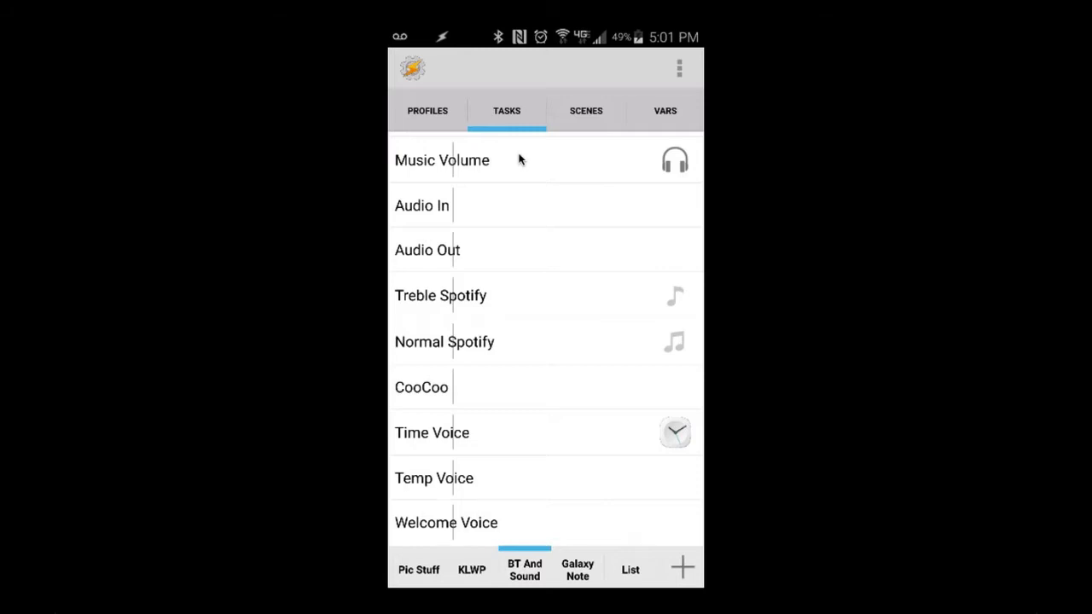
left_click(432, 433)
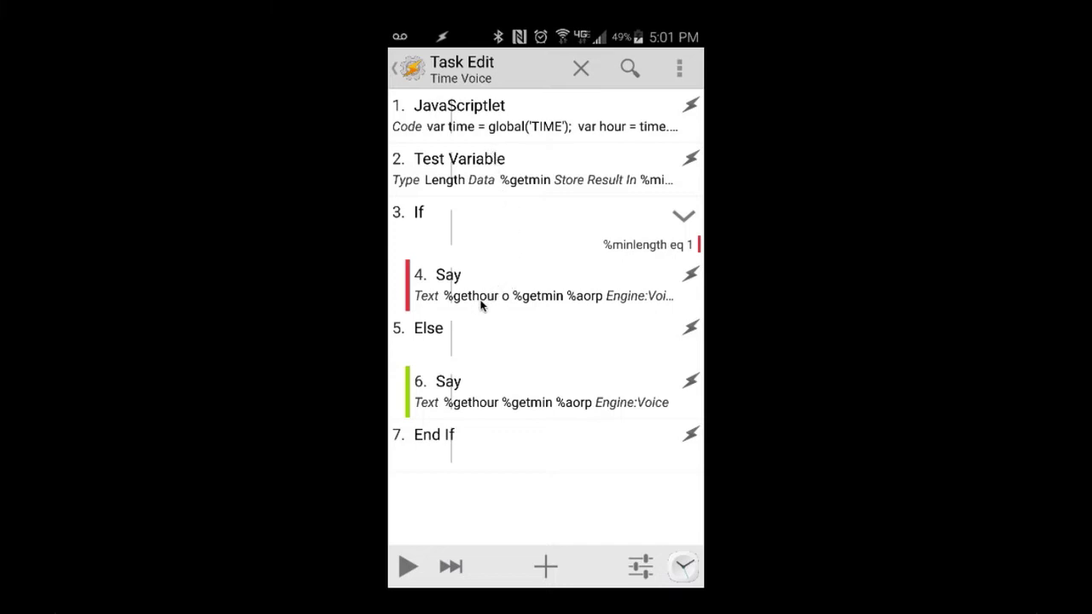
Step: Add a Say action with the text "hello how are you doing?" to the end of the Time Voice task
left_click(547, 568)
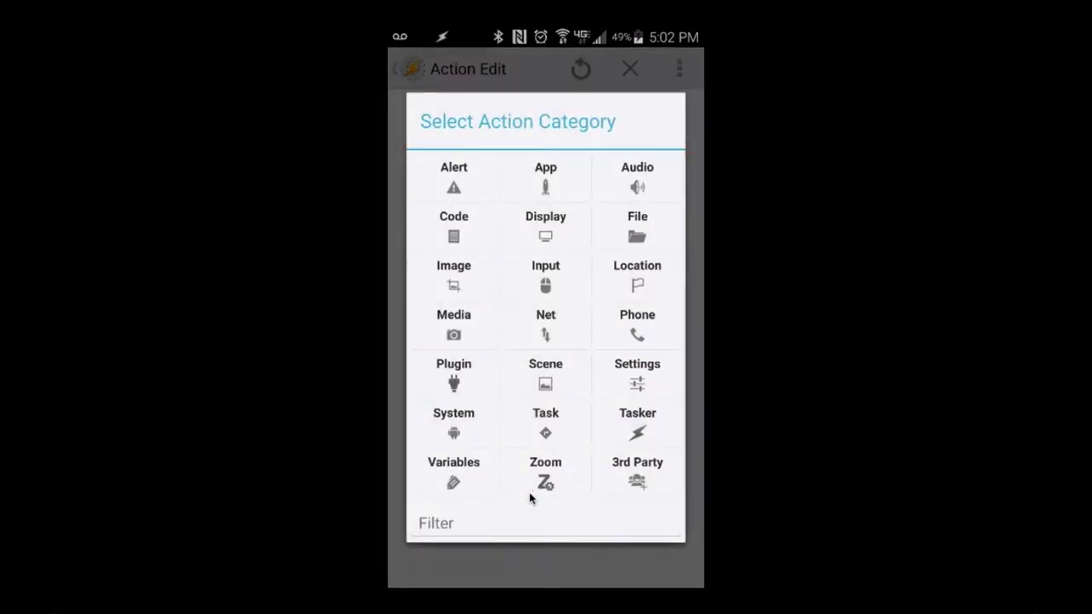
left_click(527, 521)
type("say")
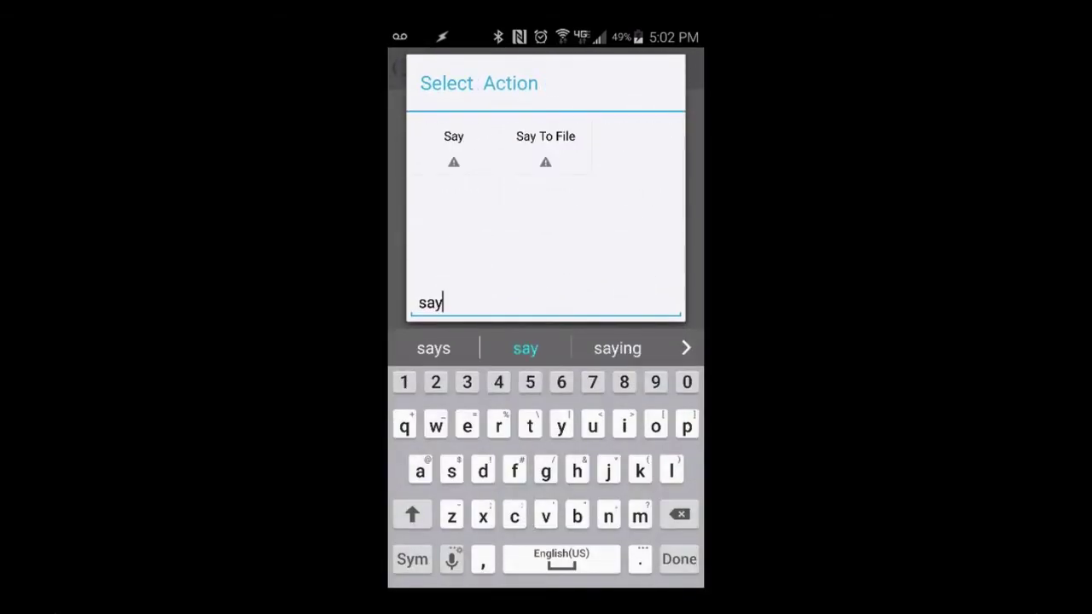
left_click(456, 153)
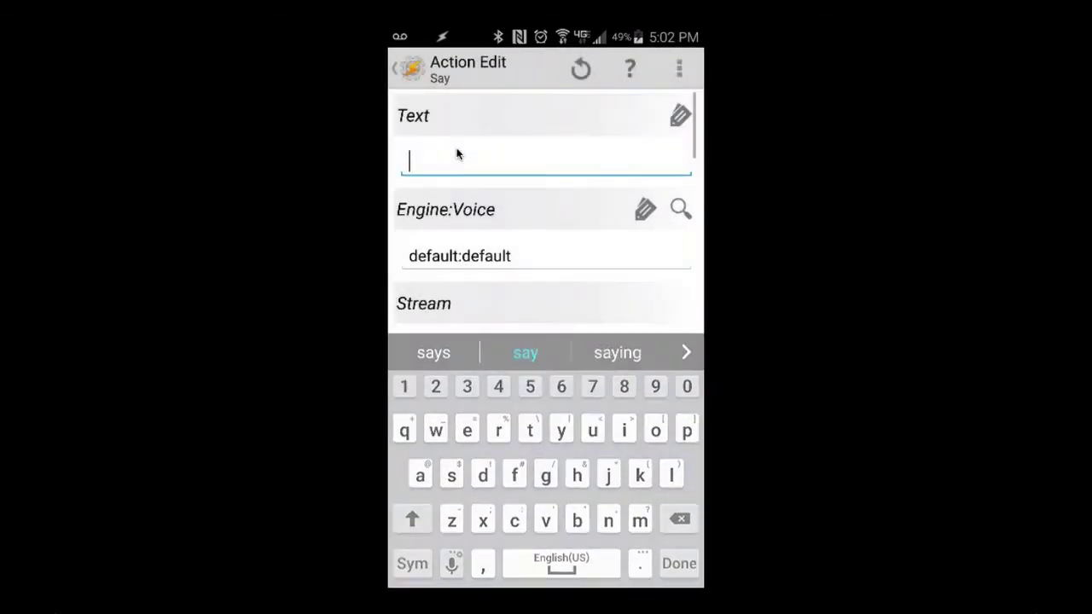
type("hellow")
key("BackSpace")
type("how are you doing?")
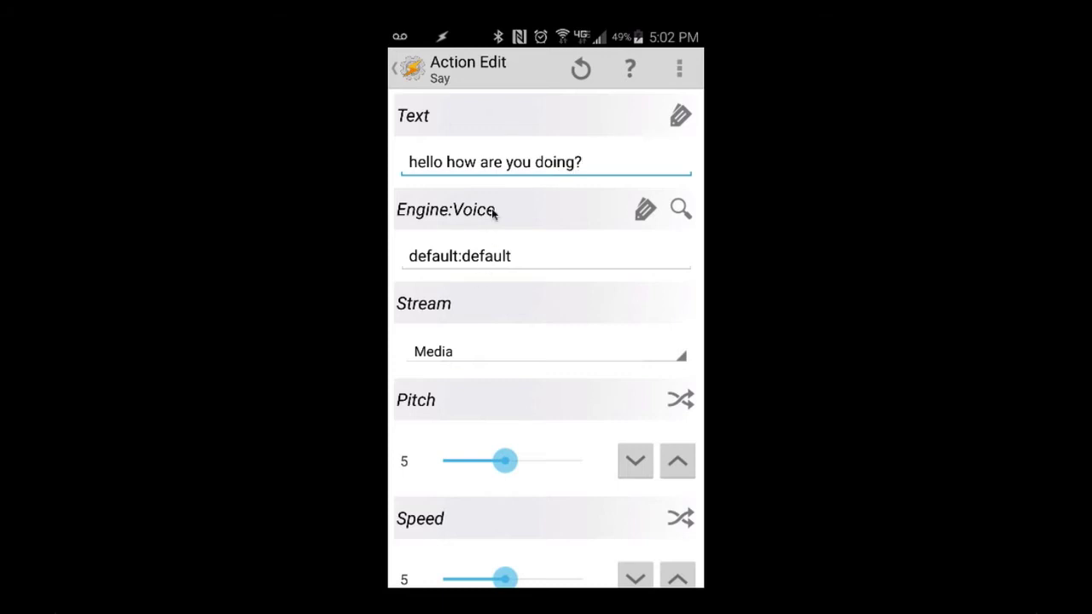
left_click(410, 73)
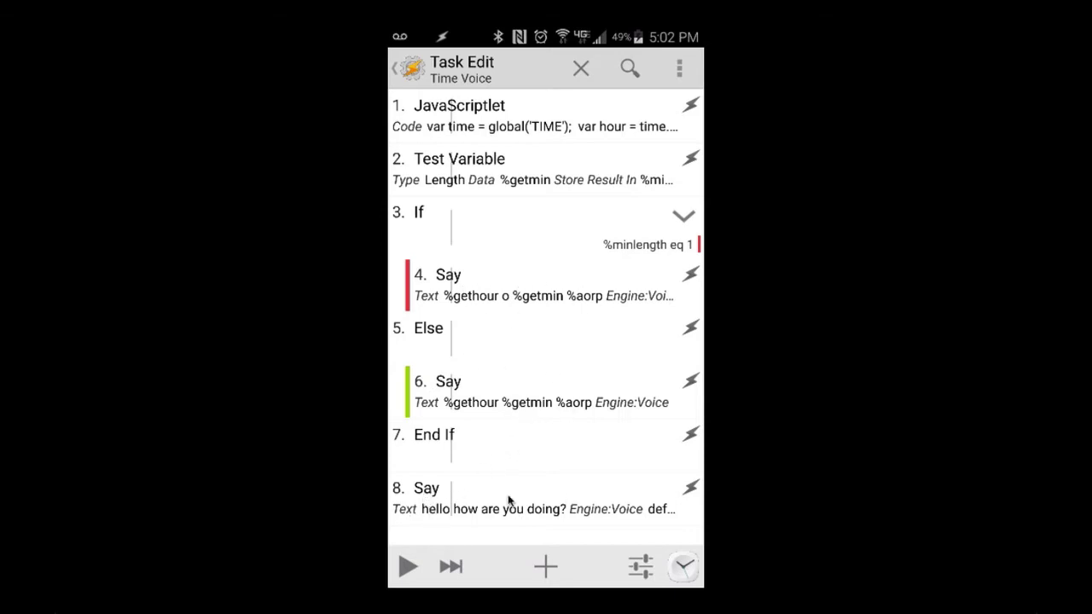
Step: Run the Time Voice task to test it, and open the CooCoo task
left_click(407, 567)
left_click(412, 75)
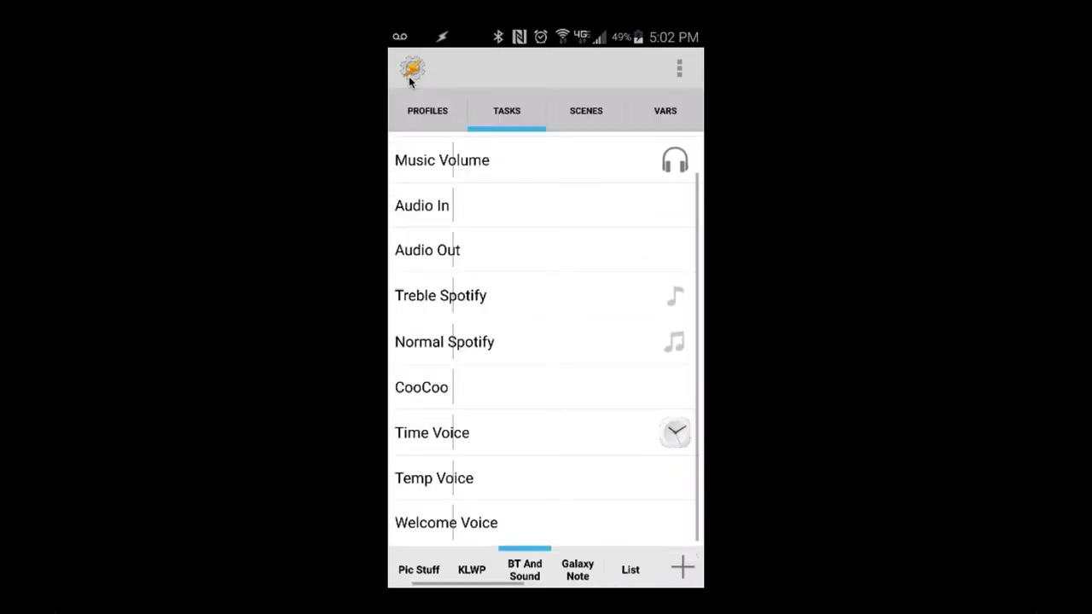
left_click(490, 395)
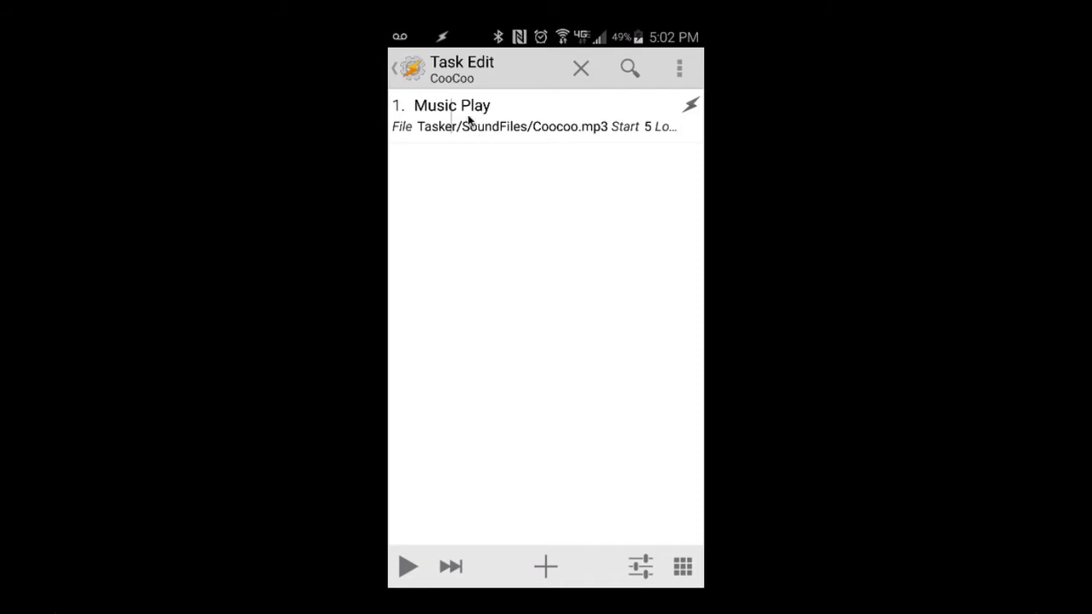
left_click(546, 566)
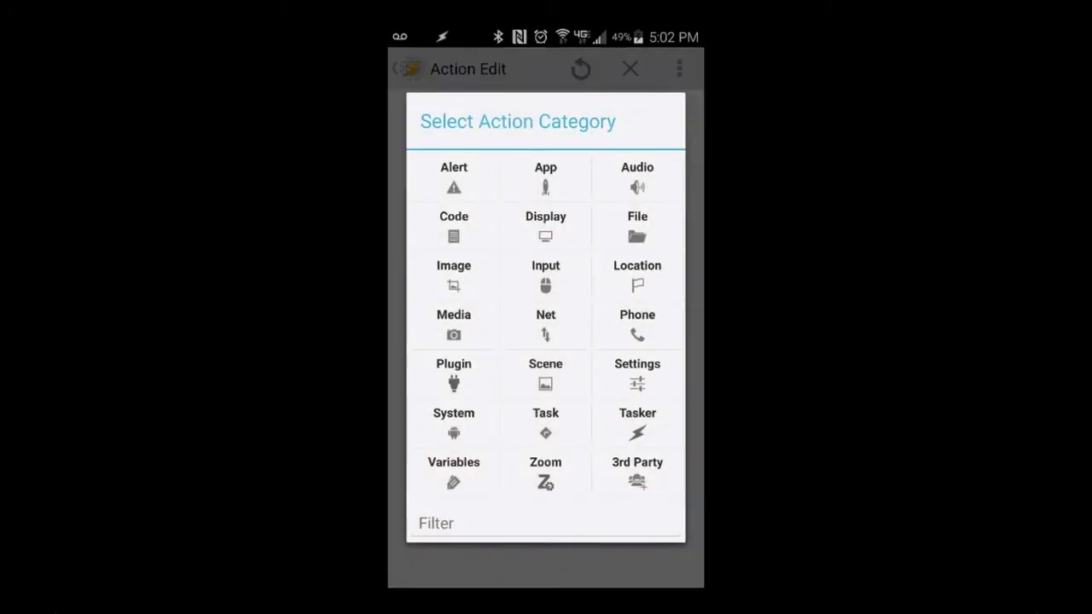
left_click(546, 525)
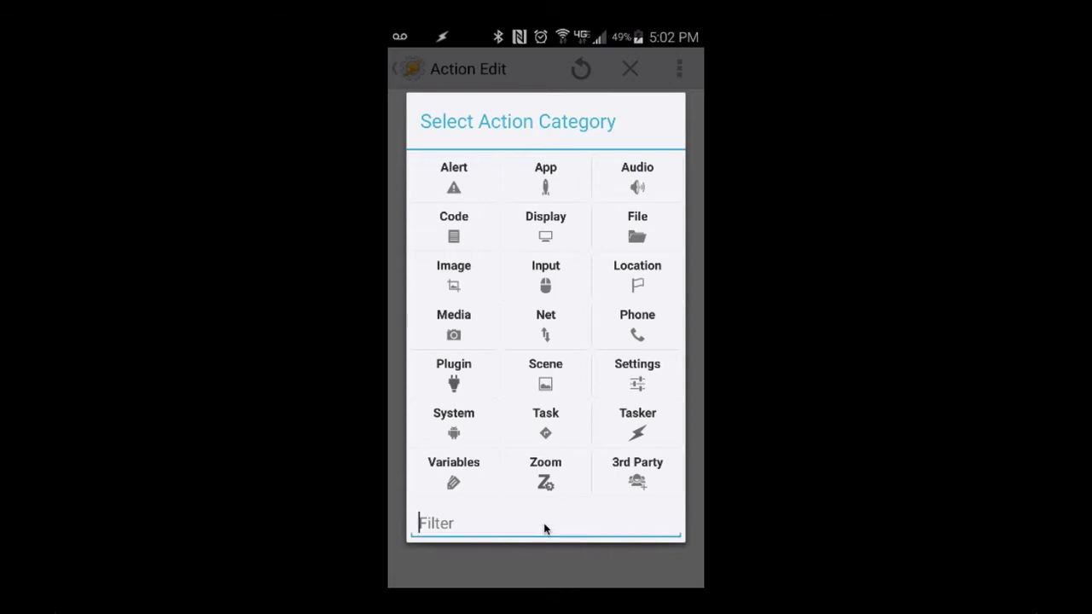
type("music")
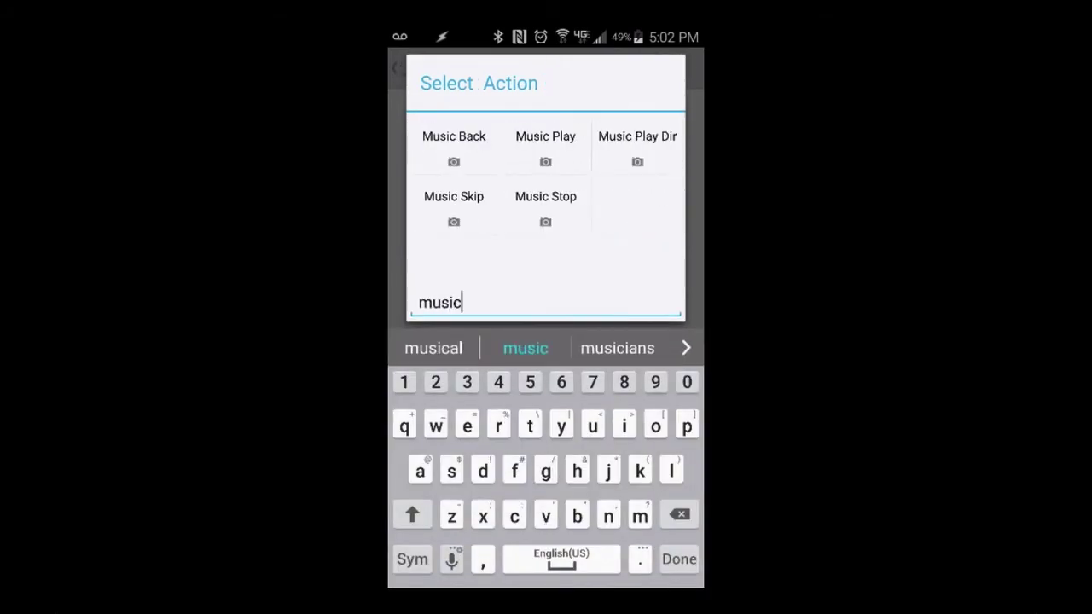
left_click(573, 170)
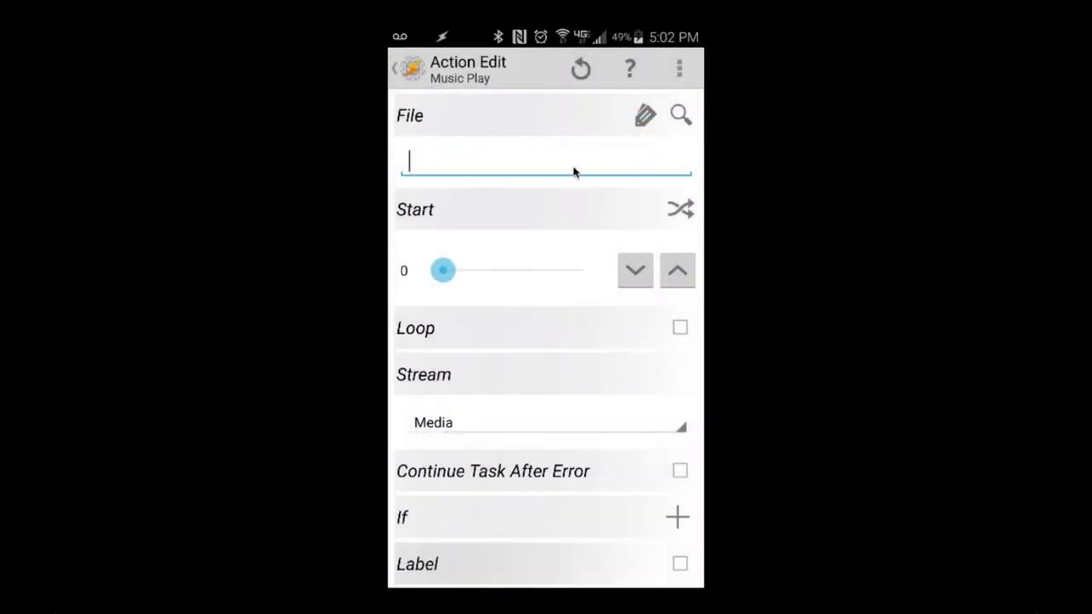
left_click(411, 70)
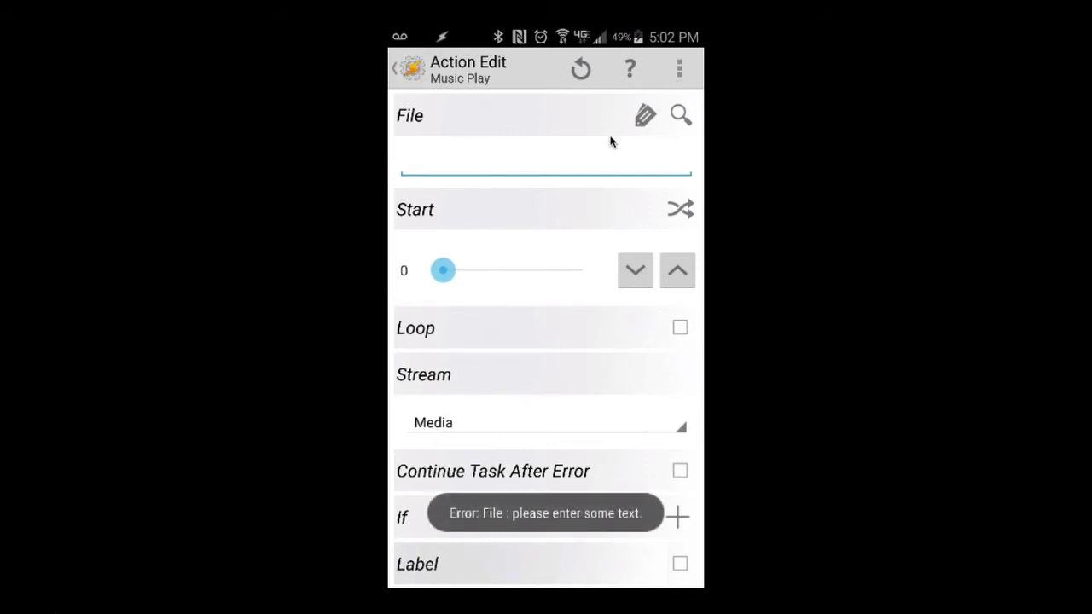
left_click(679, 70)
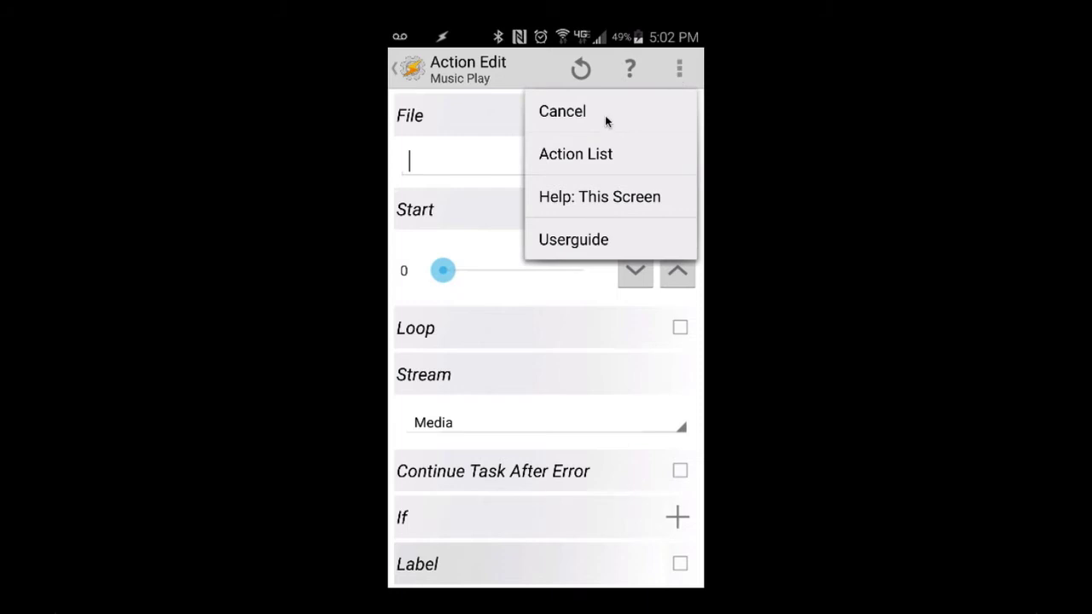
left_click(498, 213)
left_click(679, 70)
left_click(576, 113)
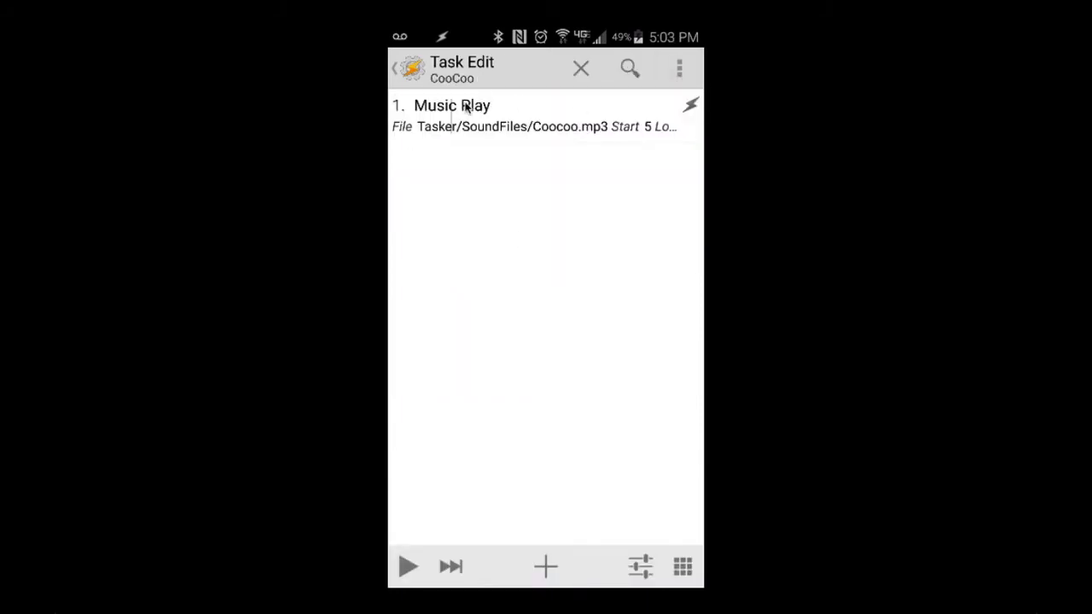
Step: Review the settings of the CooCoo task's Music Play action and return to the task list
left_click(589, 123)
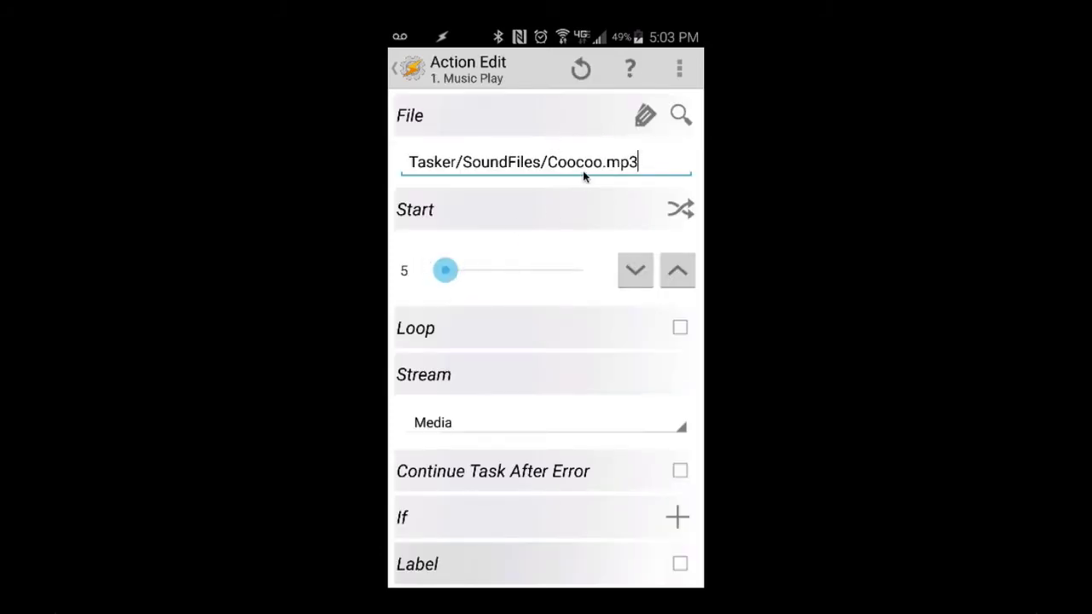
left_click(413, 70)
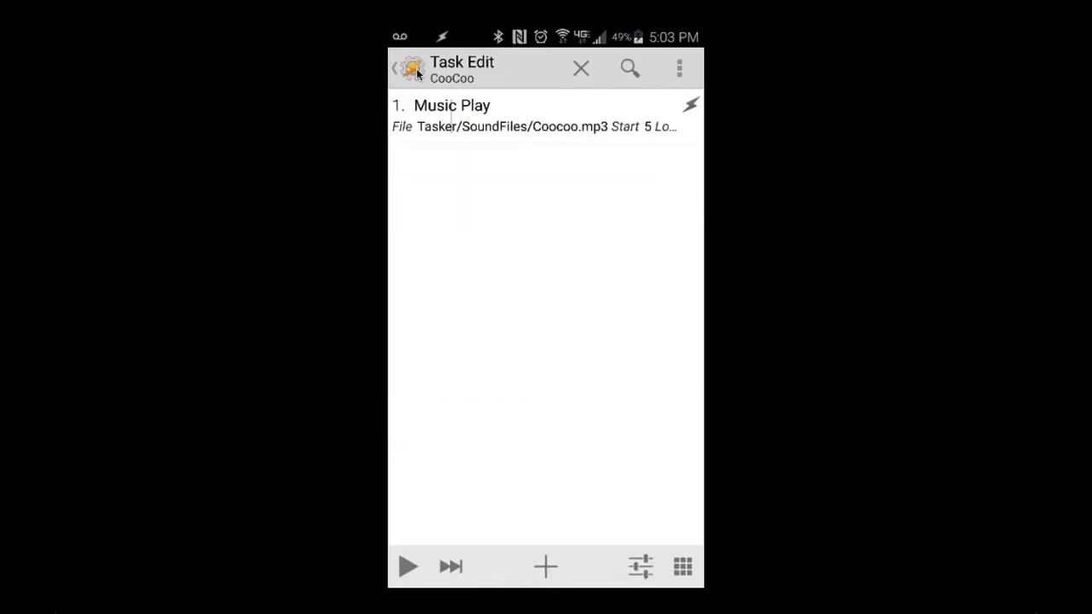
left_click(416, 72)
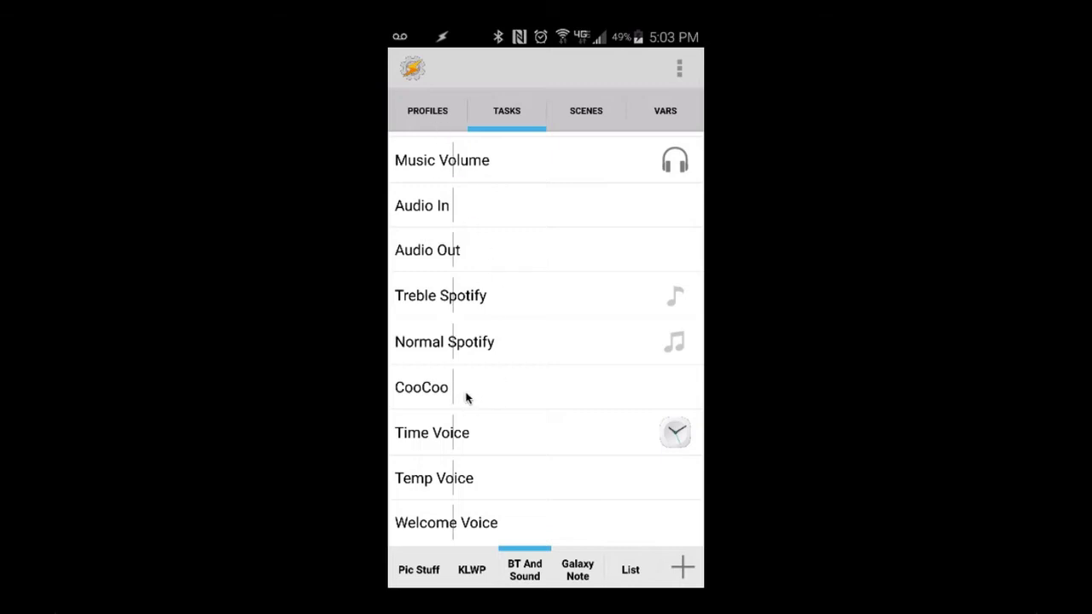
Step: Expand the CooCrazy profile in the profile list to examine its trigger and linked task
left_click(427, 113)
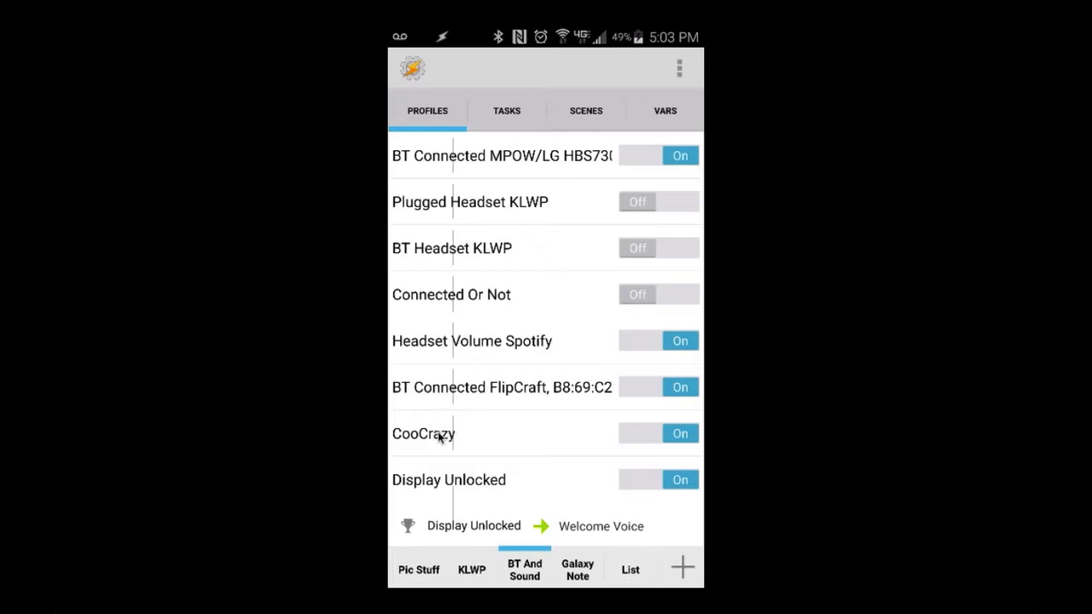
left_click(527, 437)
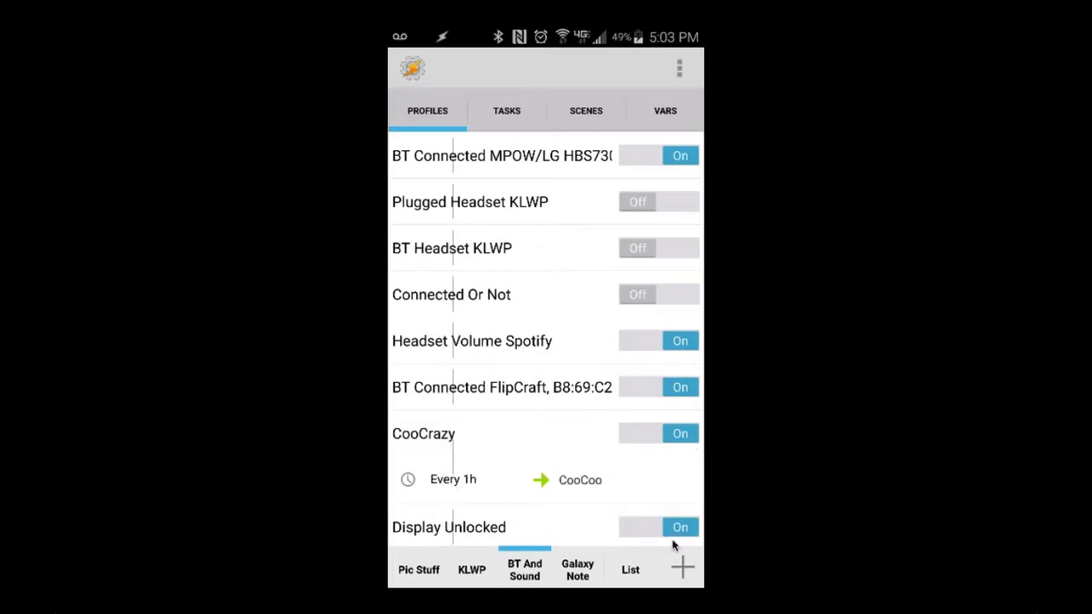
Step: Create a time-based profile with no start or end time that repeats every 1 hour
left_click(682, 568)
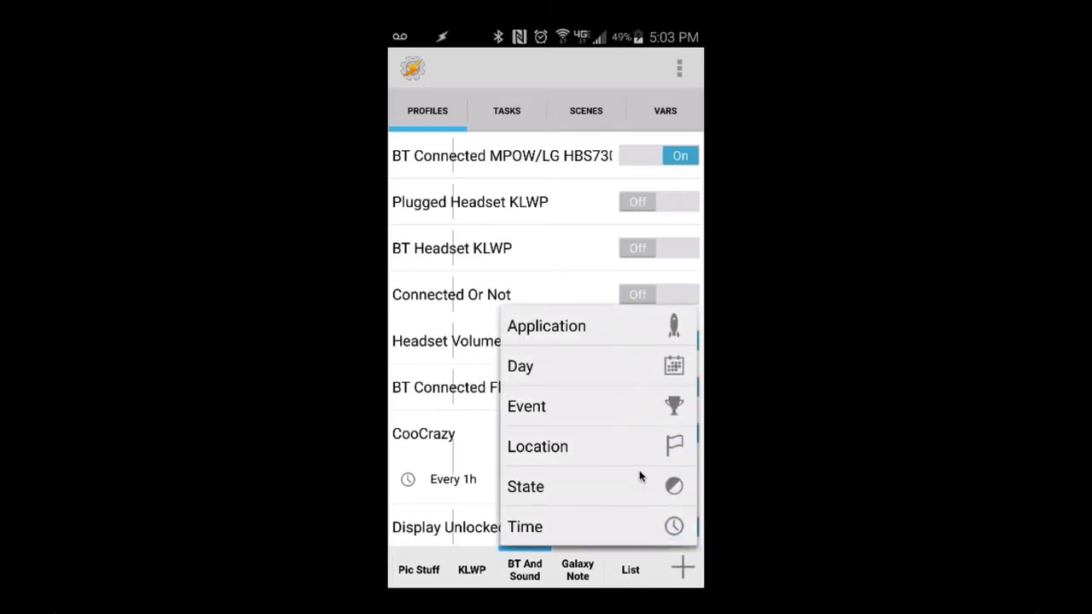
left_click(600, 524)
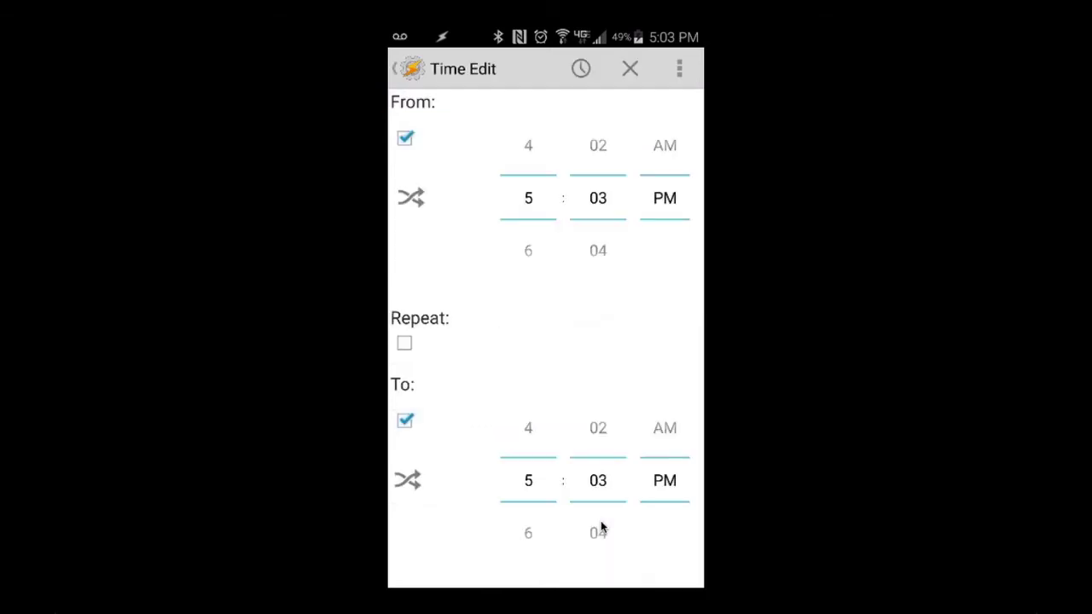
left_click(405, 140)
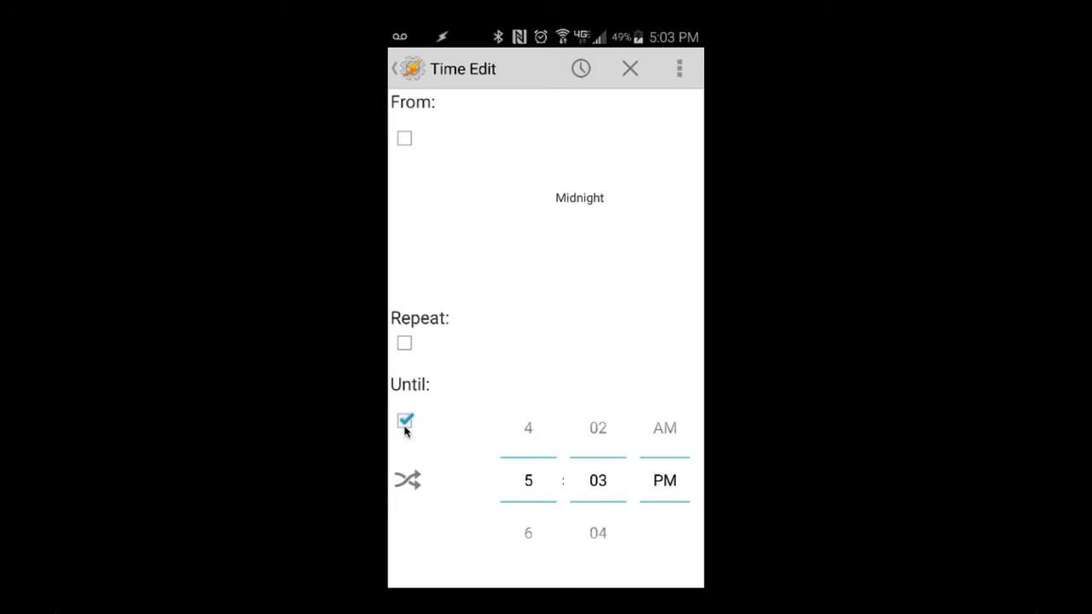
left_click(404, 421)
left_click(406, 344)
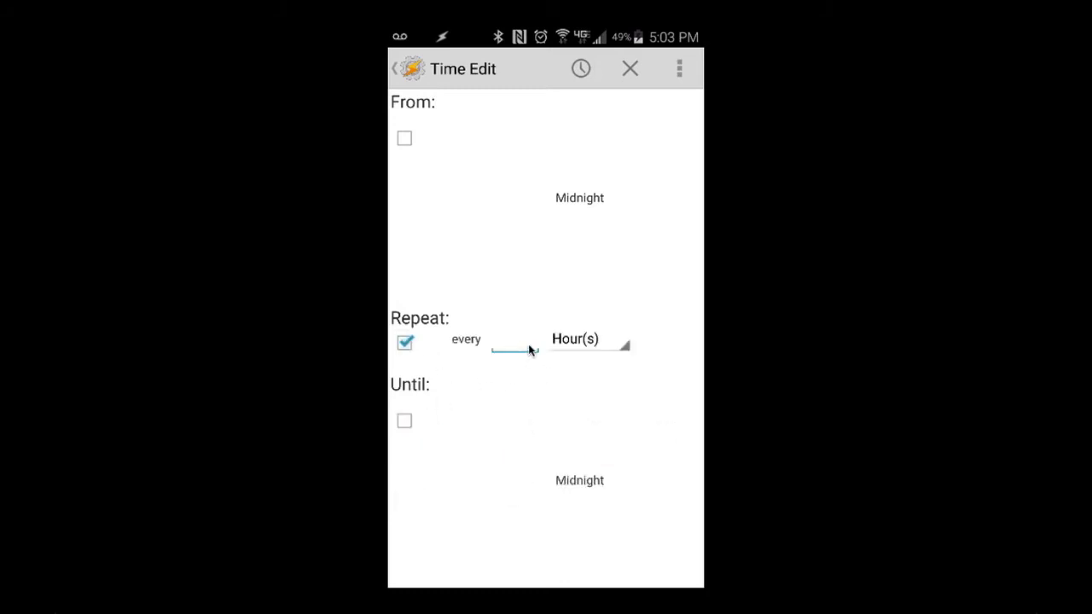
left_click(517, 342)
type("1")
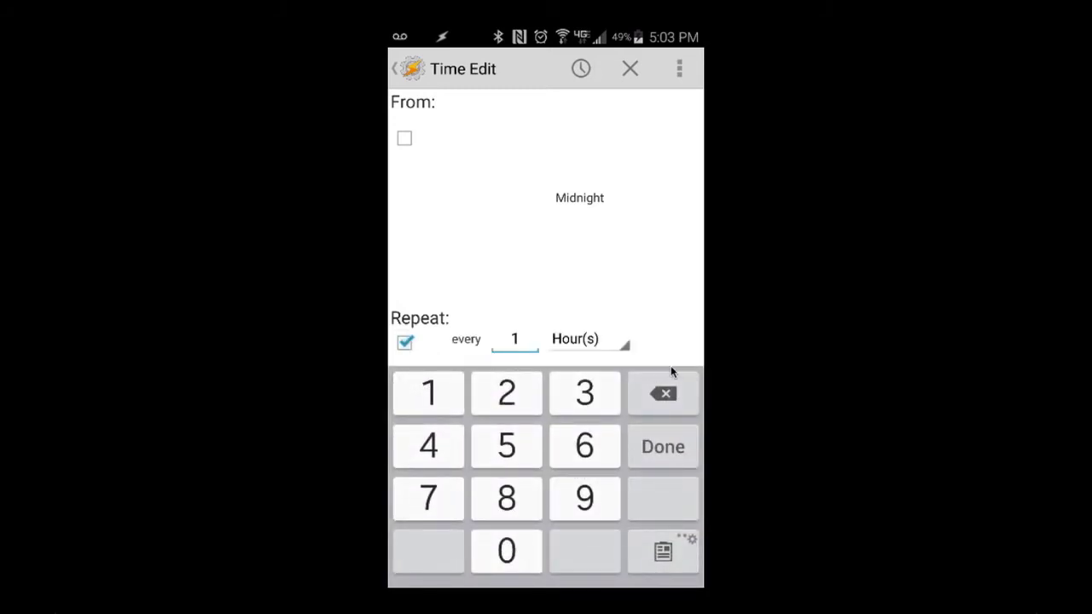
left_click(663, 447)
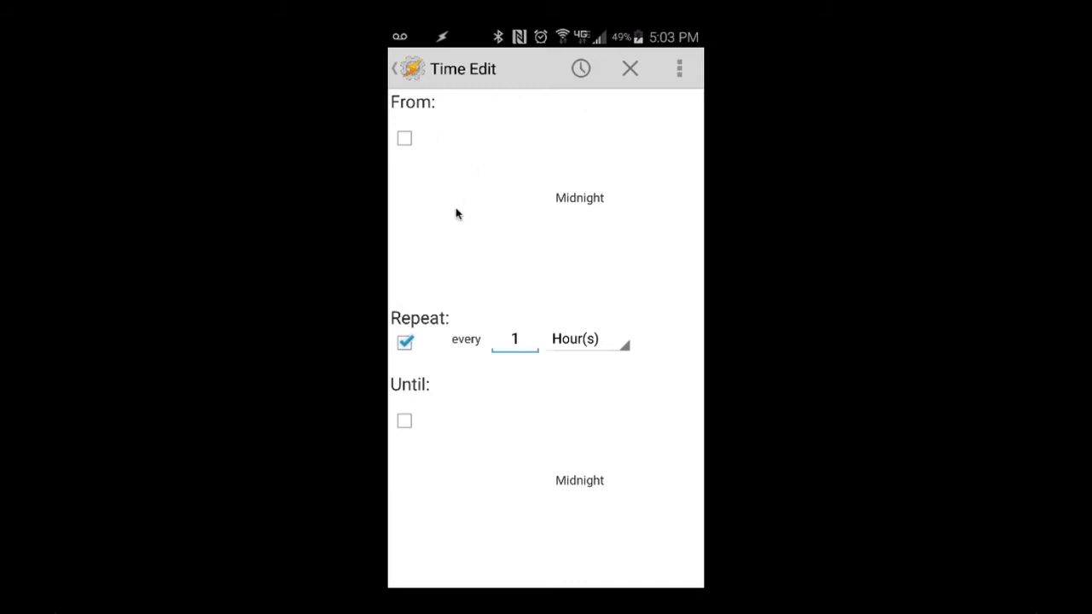
left_click(418, 71)
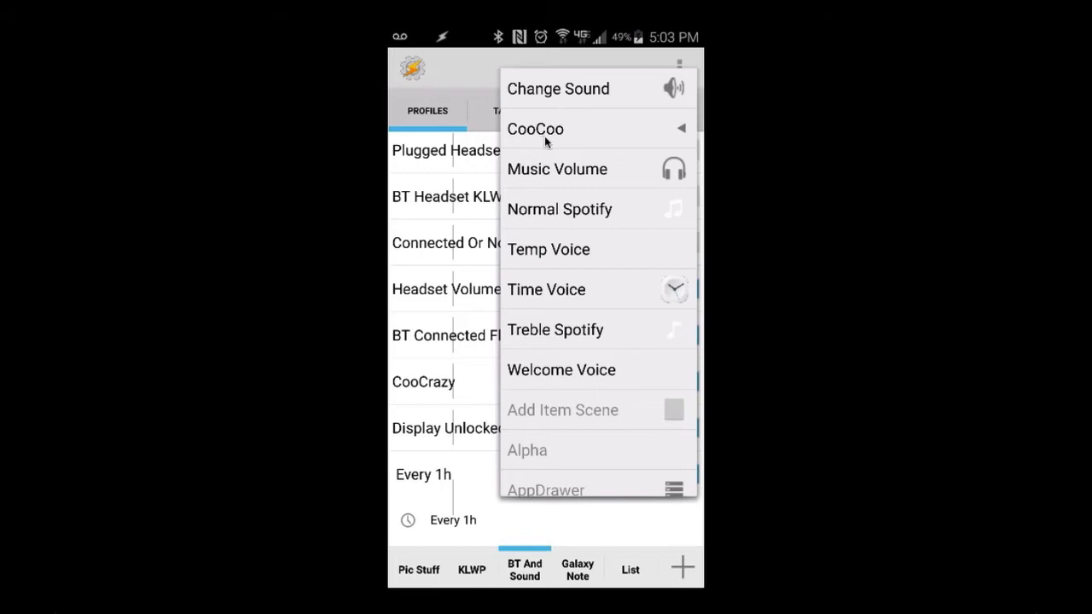
Step: Dismiss the task selection, delete the unfinished hourly profile, and expand the CooCrazy profile
left_click(664, 543)
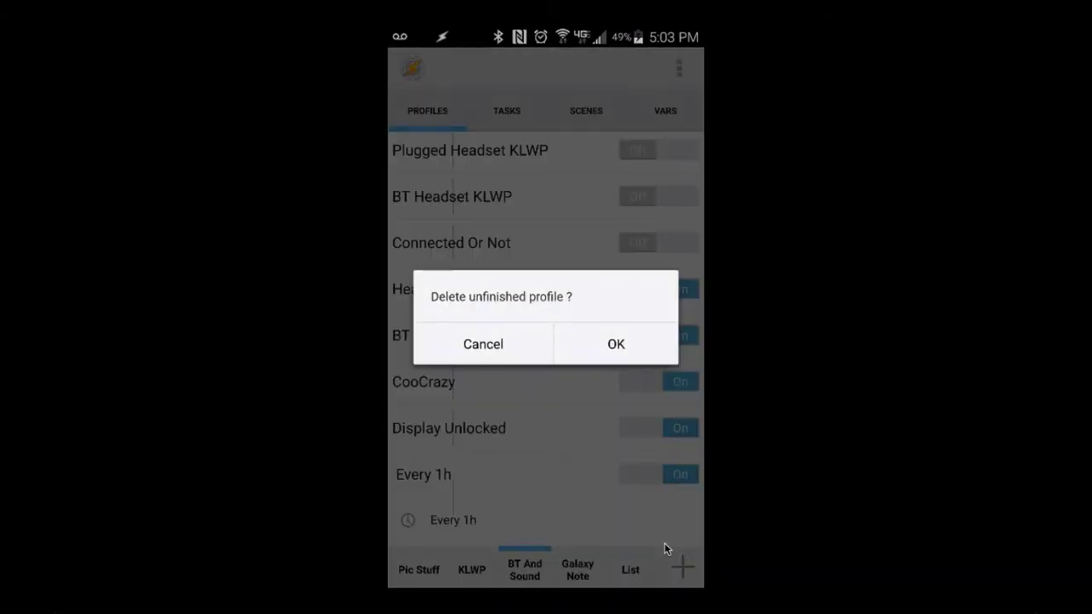
key("Return")
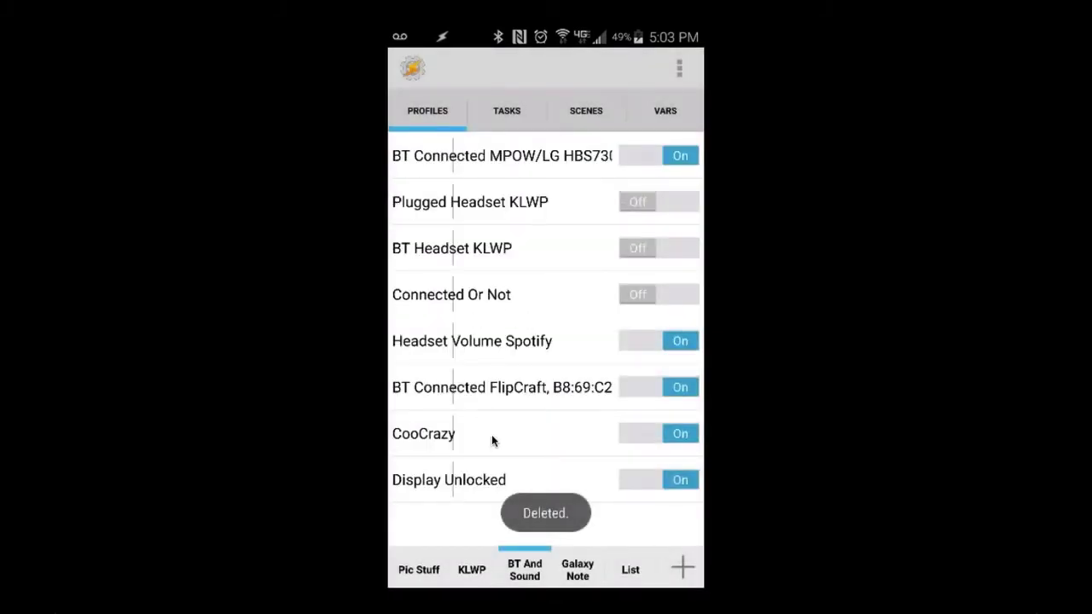
left_click(497, 437)
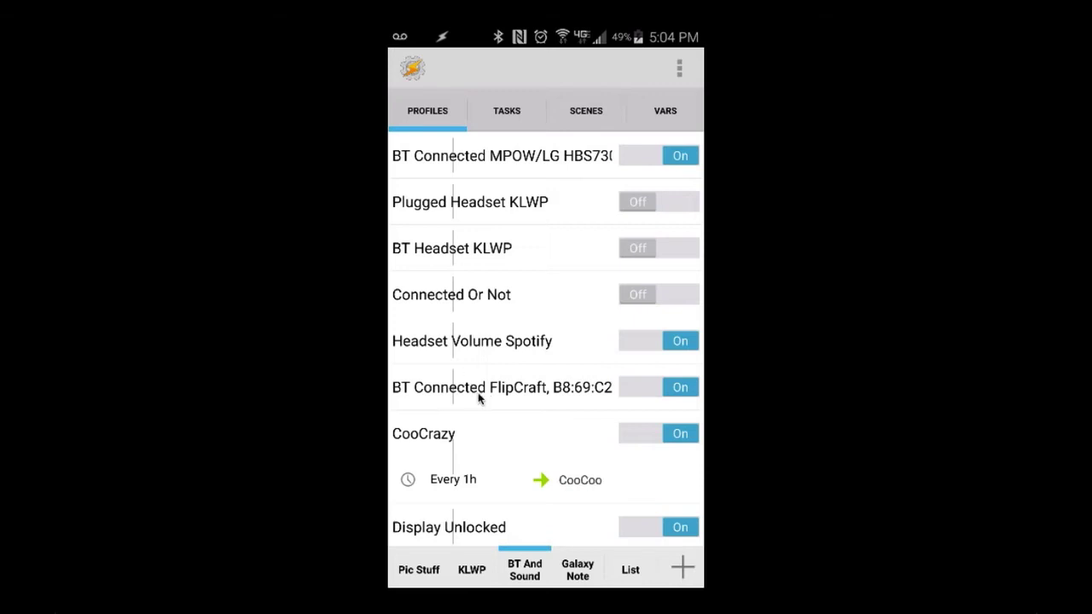
Step: Delete the Say action "hello how are you doing?" from the Time Voice task and return to the task list
left_click(506, 111)
left_click(478, 443)
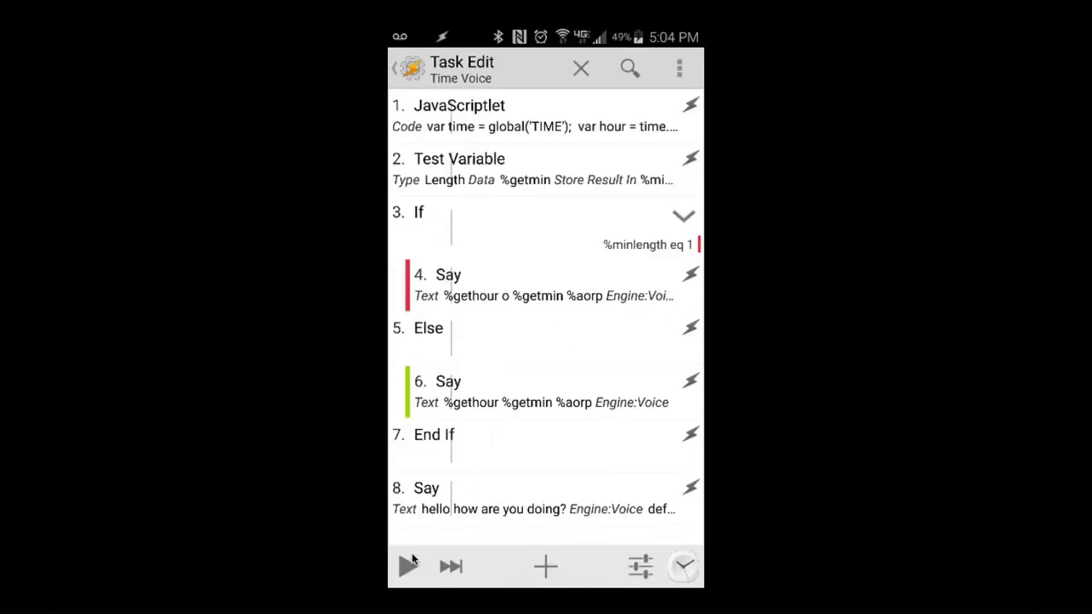
left_click(520, 506)
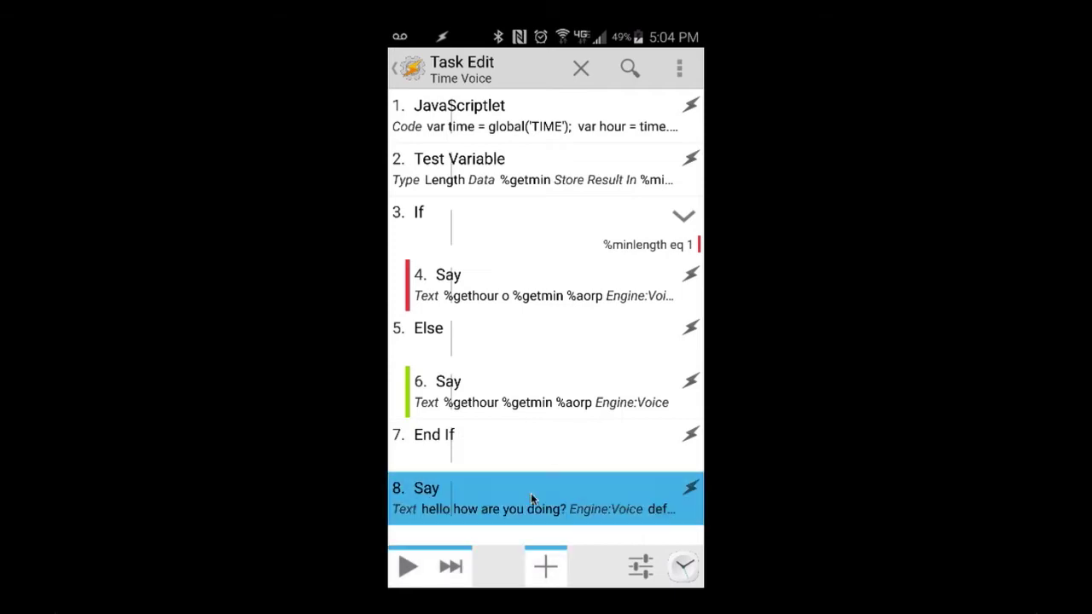
left_click(579, 70)
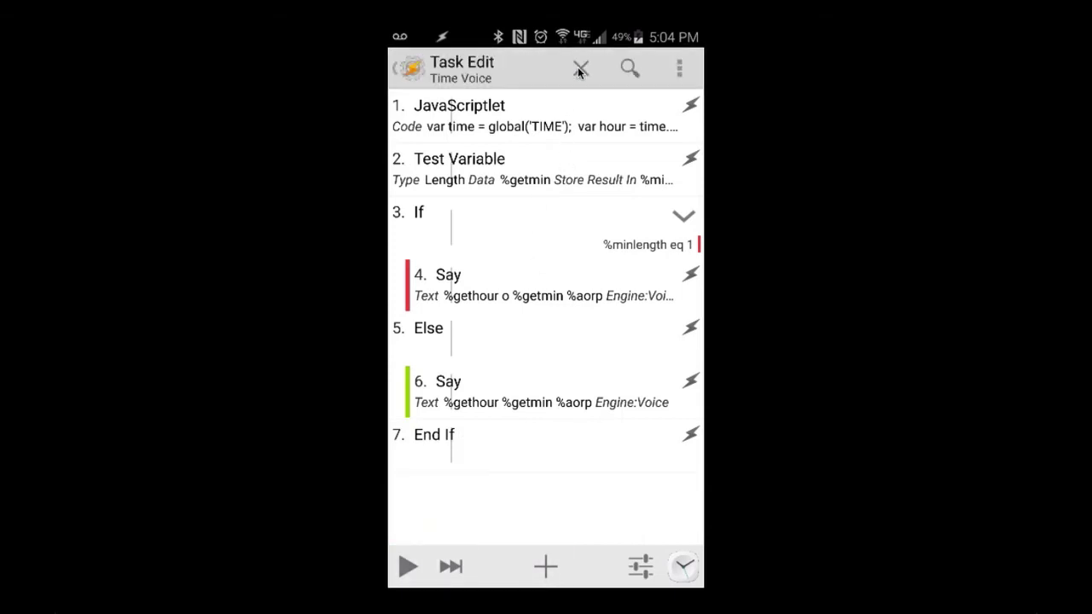
left_click(410, 78)
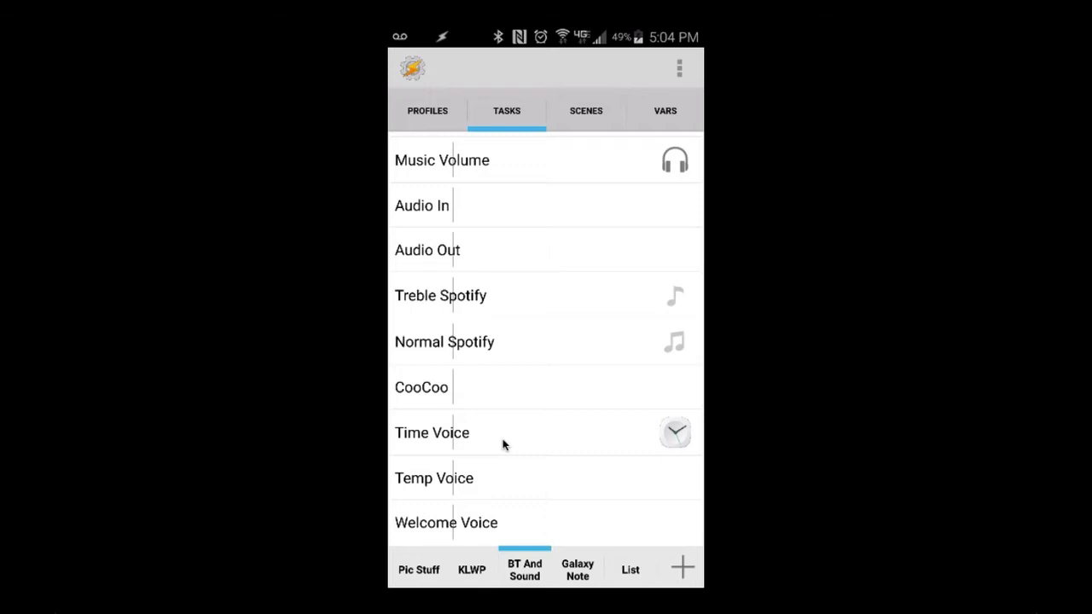
Step: Examine the Temp Voice task's actions and the text of its Say action, then return to the task list
left_click(622, 479)
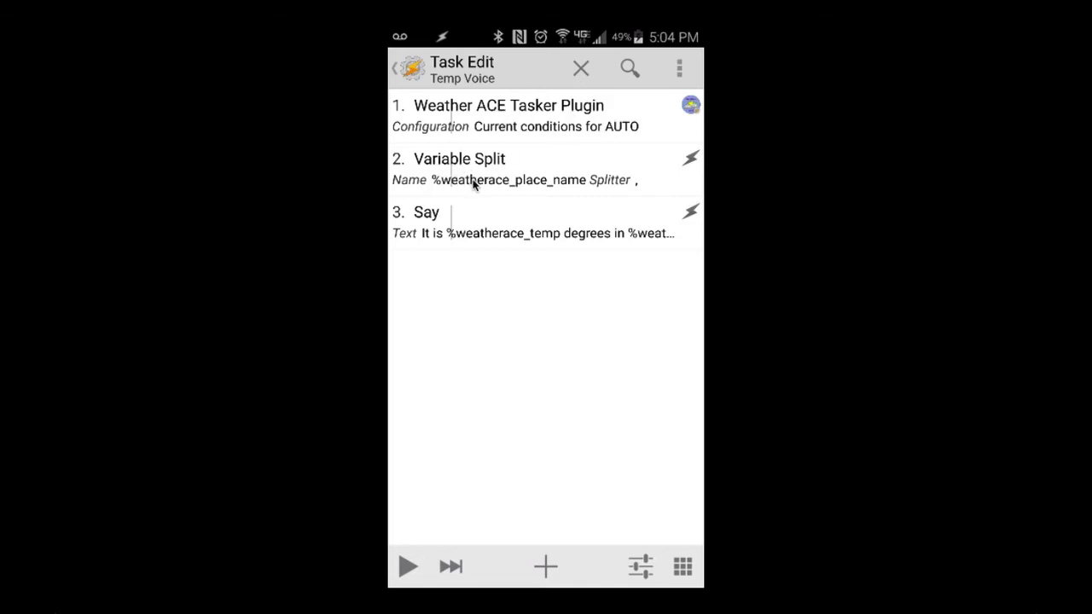
left_click(477, 226)
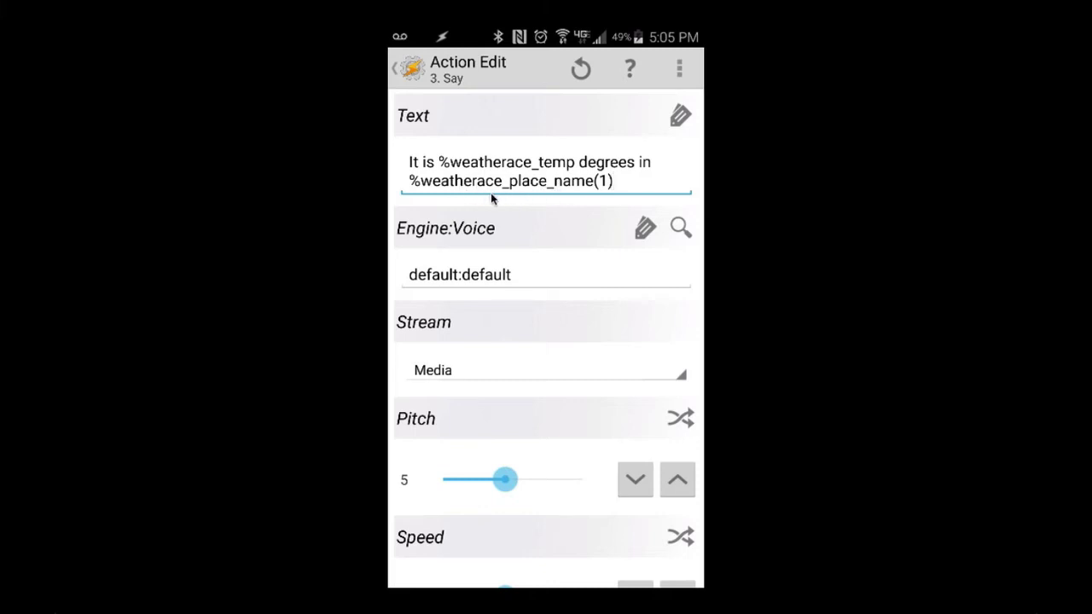
left_click(420, 74)
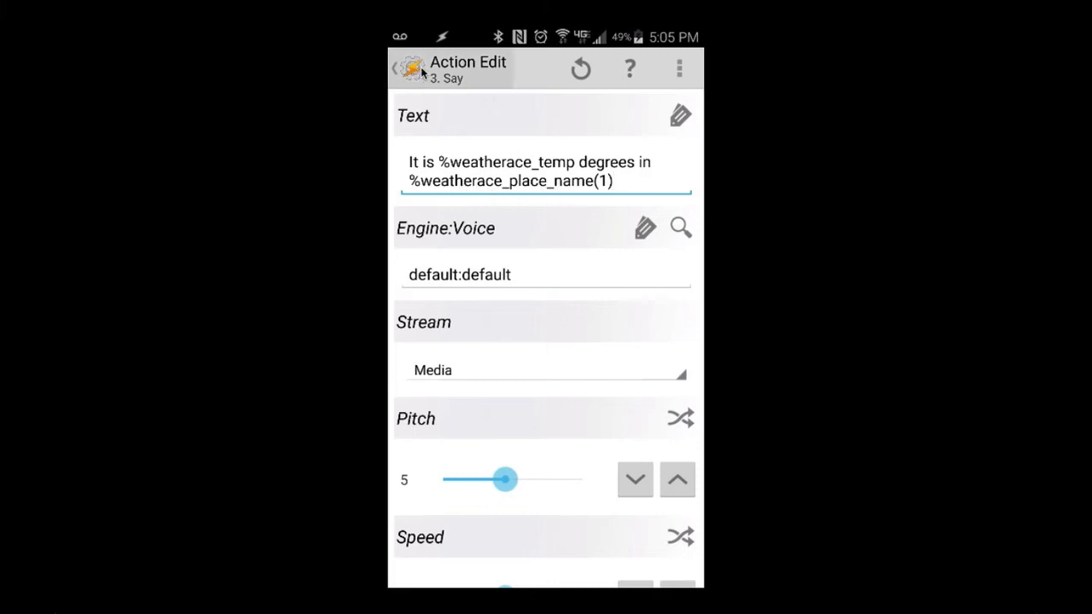
left_click(524, 242)
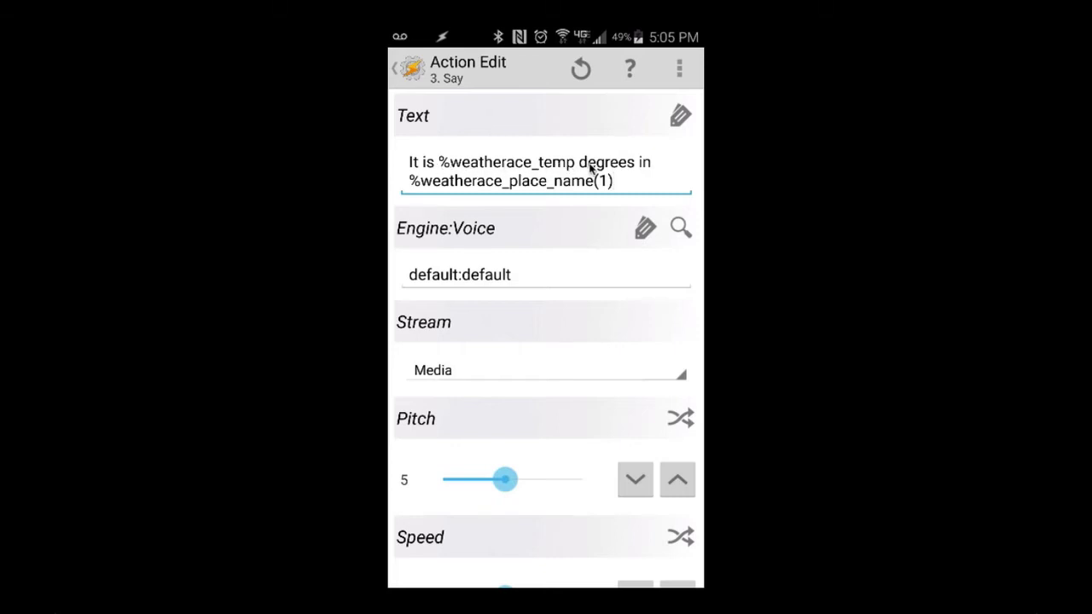
left_click(422, 77)
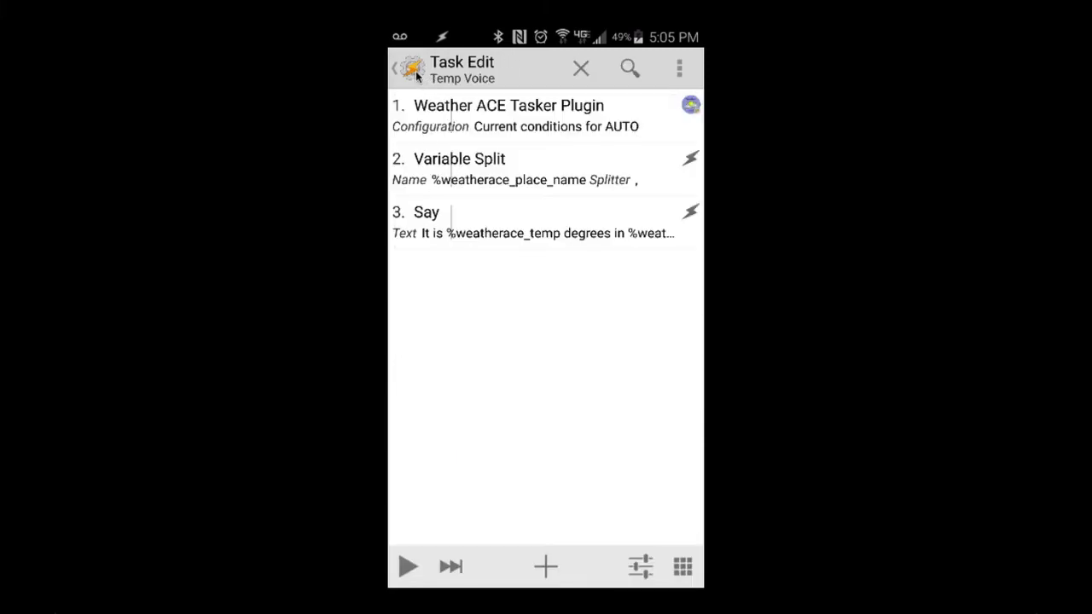
left_click(415, 72)
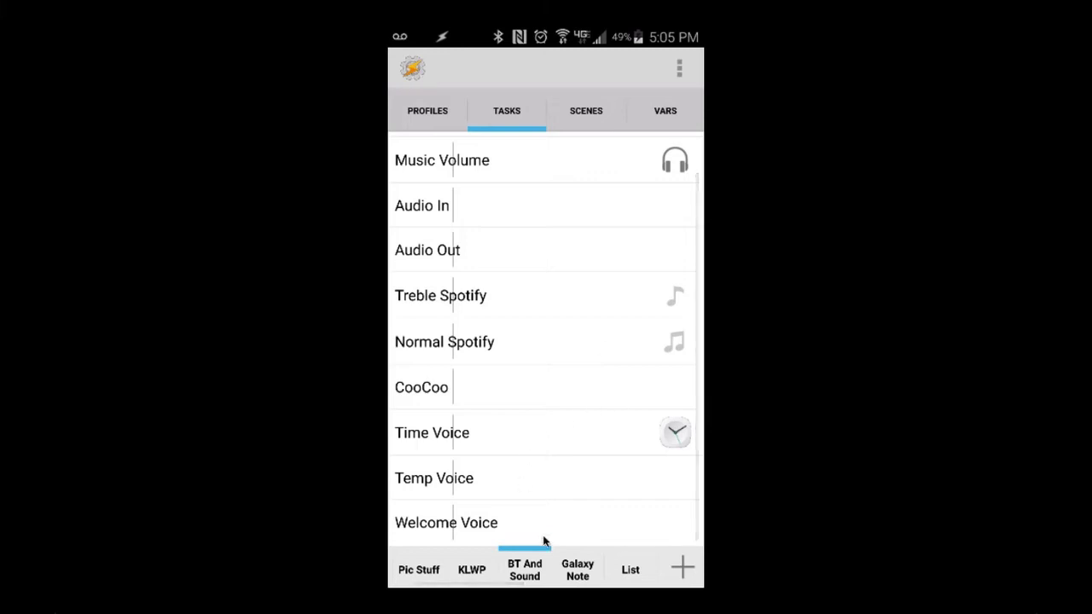
Step: Open the Welcome Voice task and examine the settings of its two Say and two Perform Task actions
left_click(521, 522)
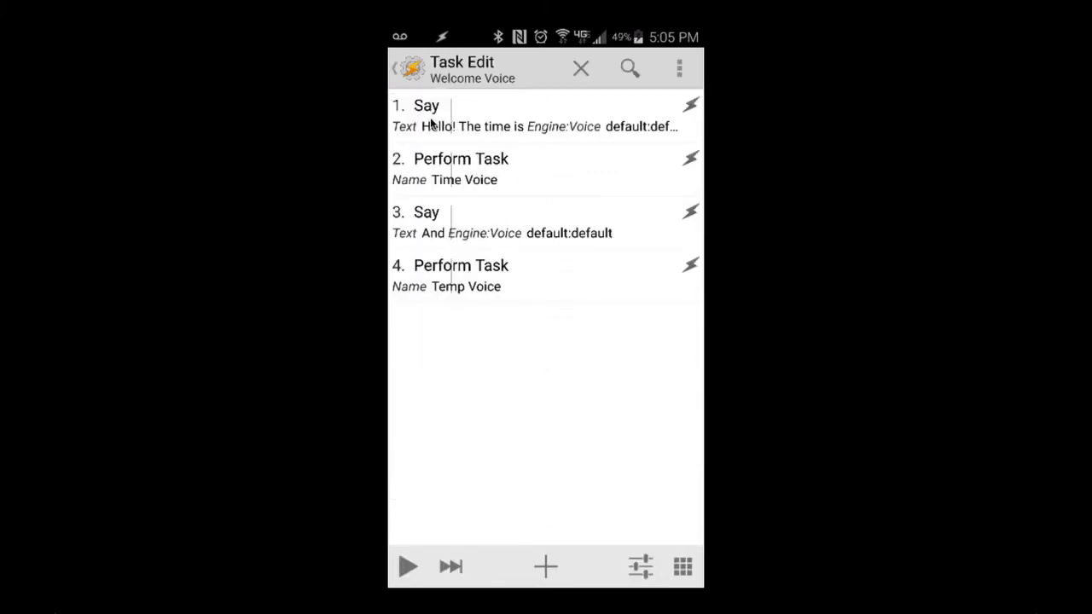
left_click(485, 121)
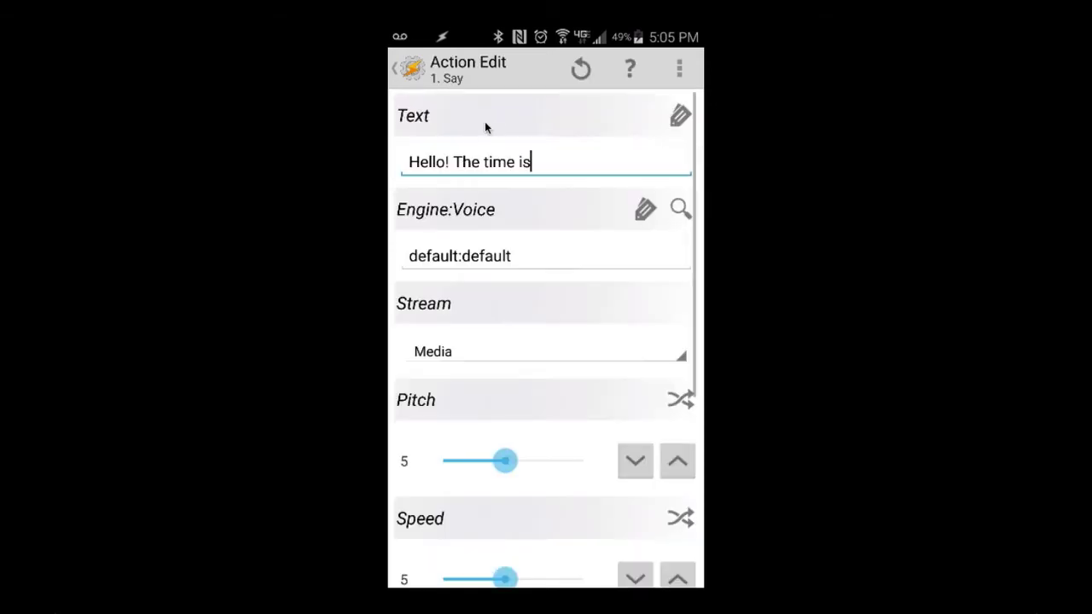
key("Escape")
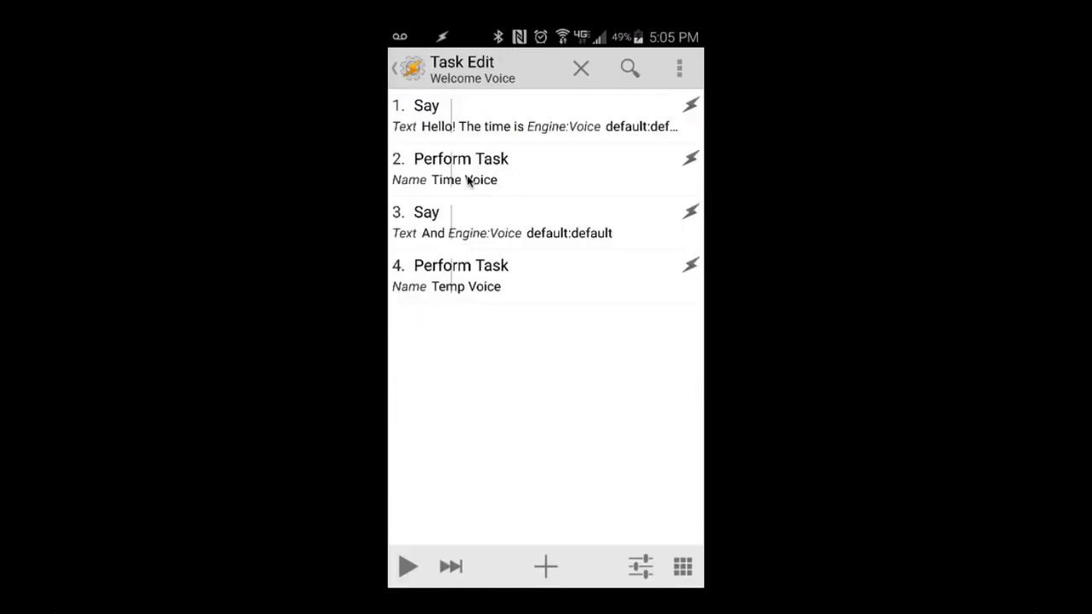
left_click(492, 181)
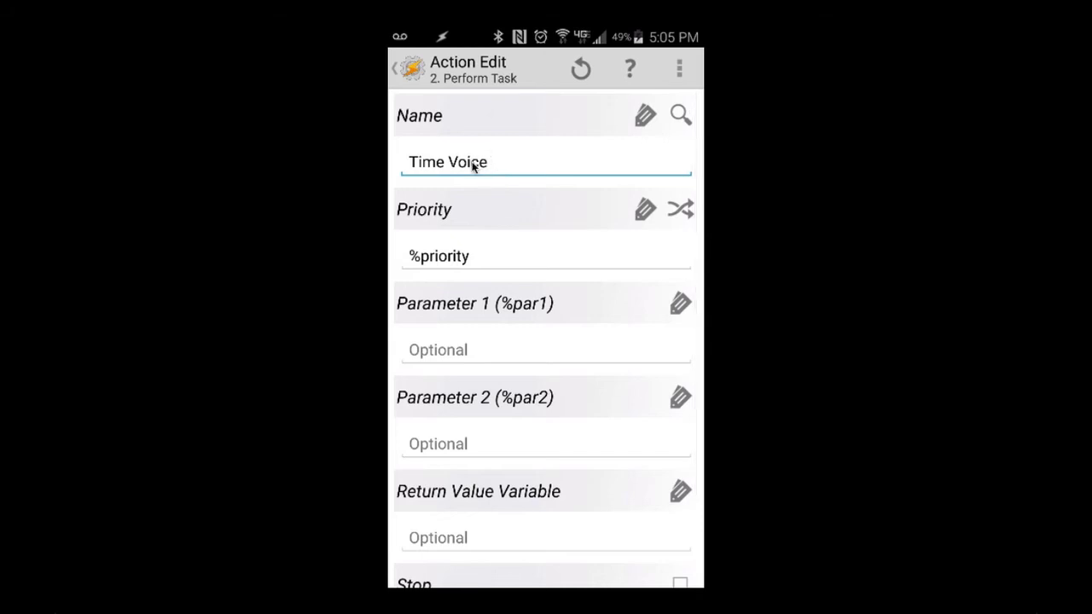
left_click(422, 76)
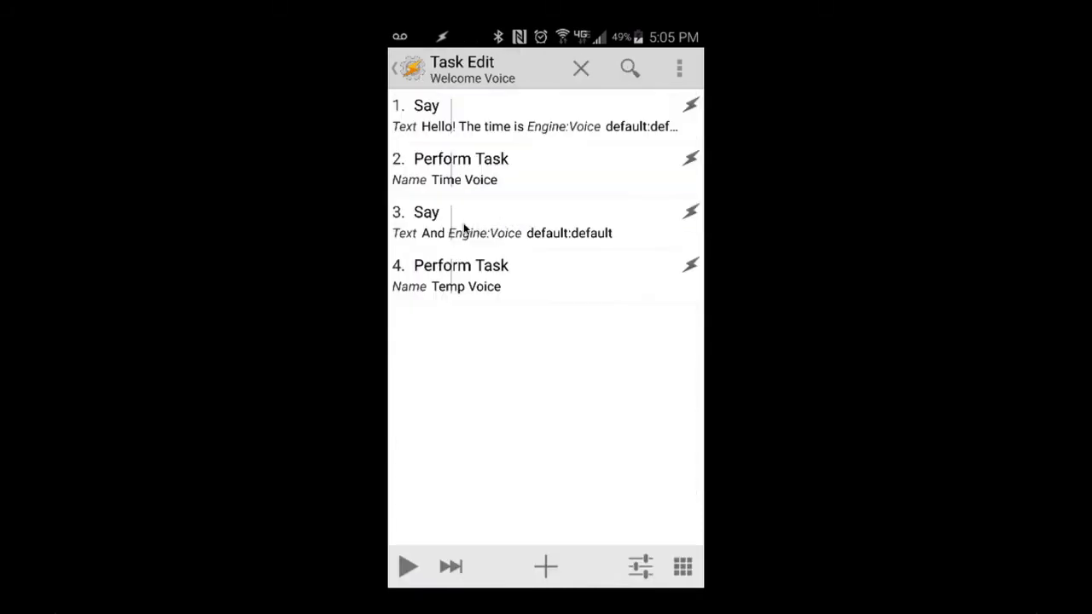
left_click(512, 212)
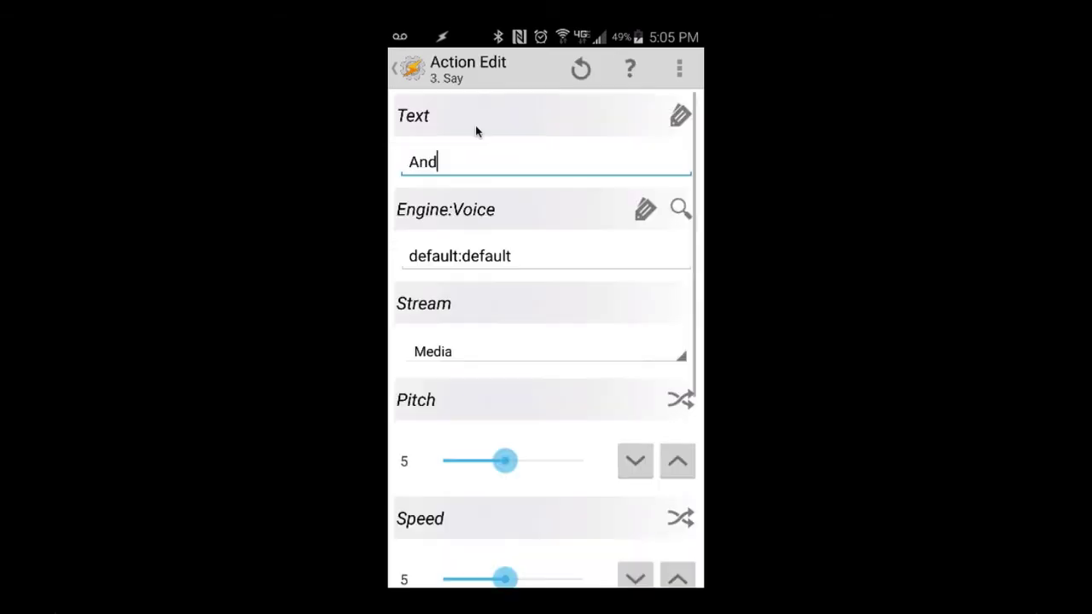
left_click(416, 78)
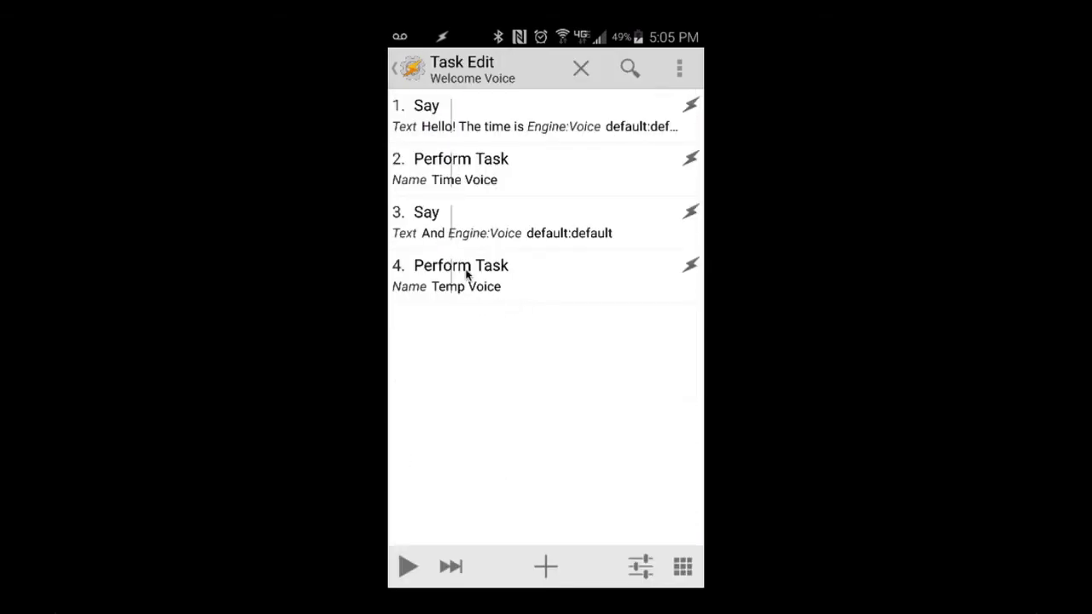
left_click(484, 280)
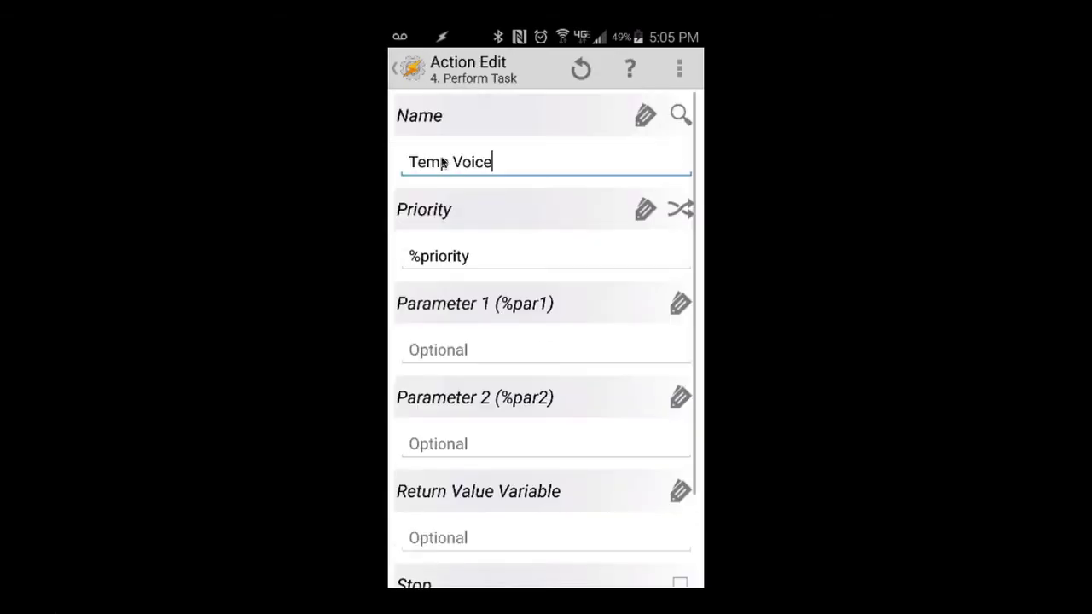
left_click(416, 75)
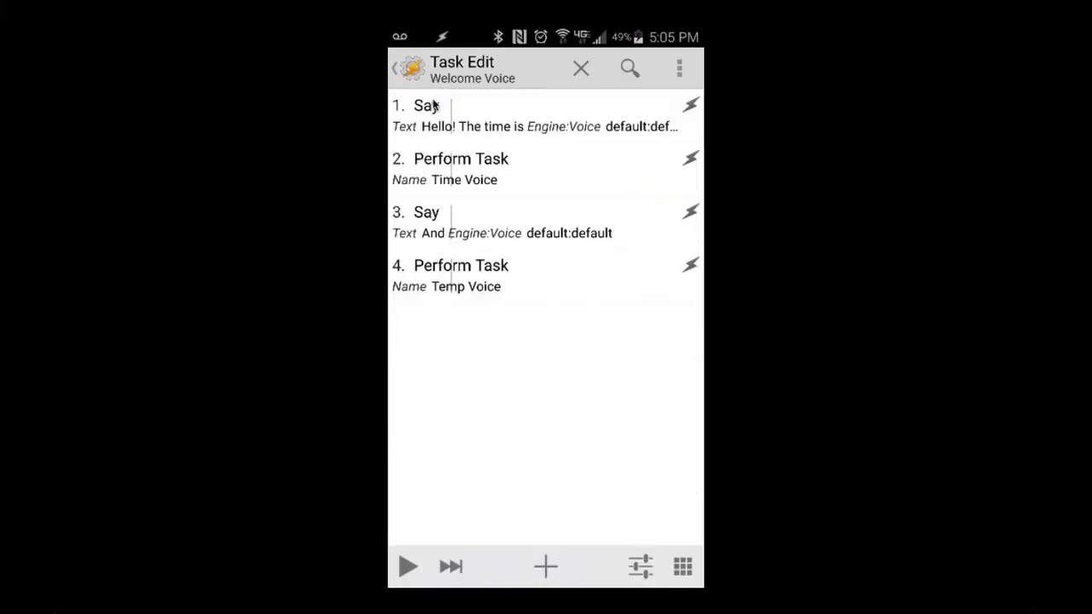
Step: Return to the profile list and expand the Display Unlocked profile to examine its trigger and linked task
left_click(418, 76)
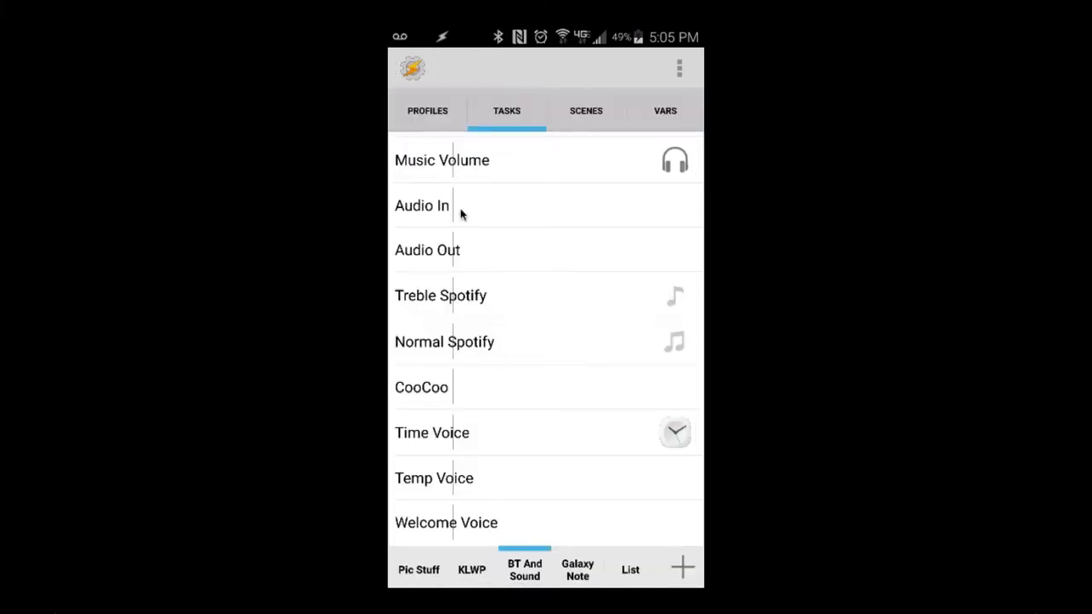
left_click(429, 113)
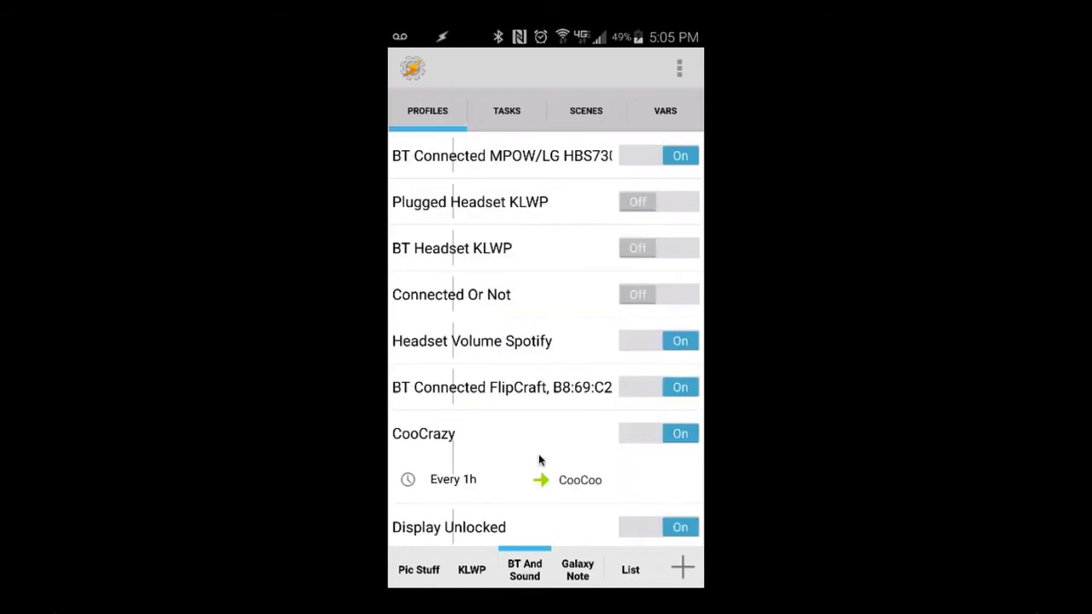
left_click(467, 527)
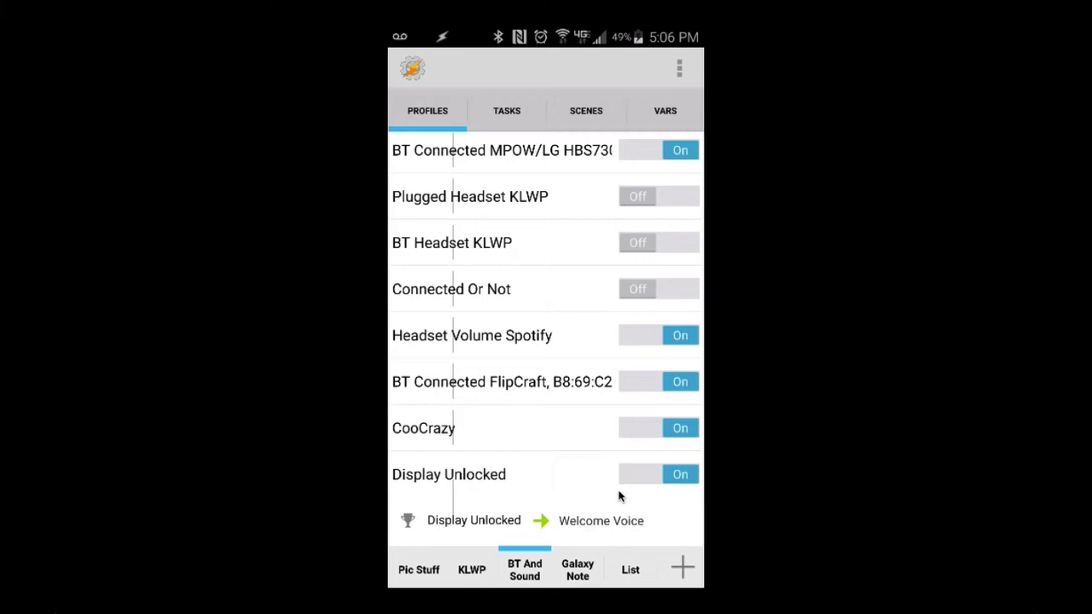
left_click(682, 567)
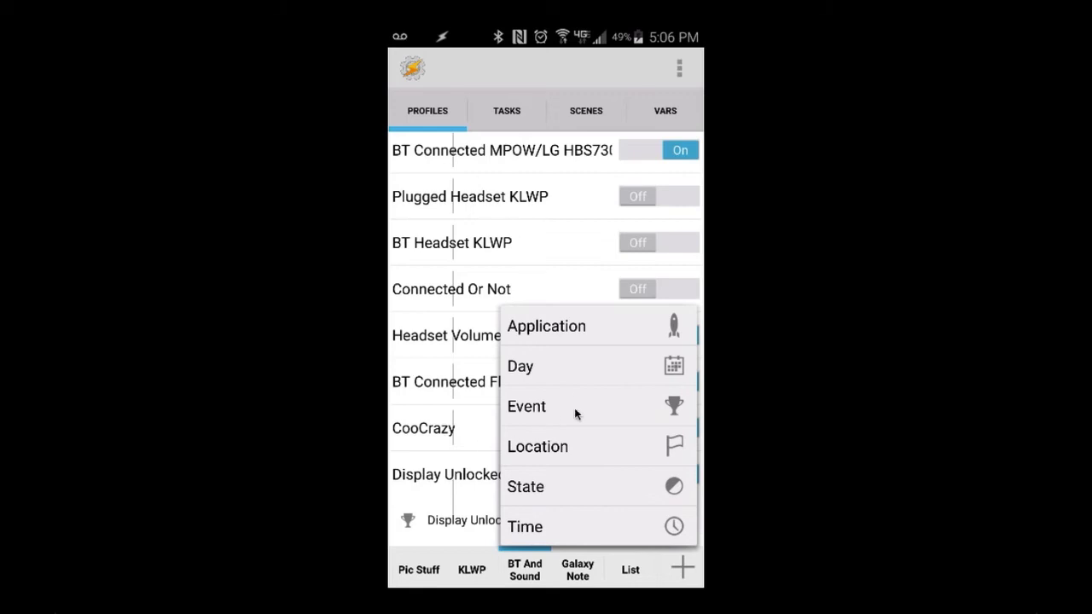
left_click(571, 411)
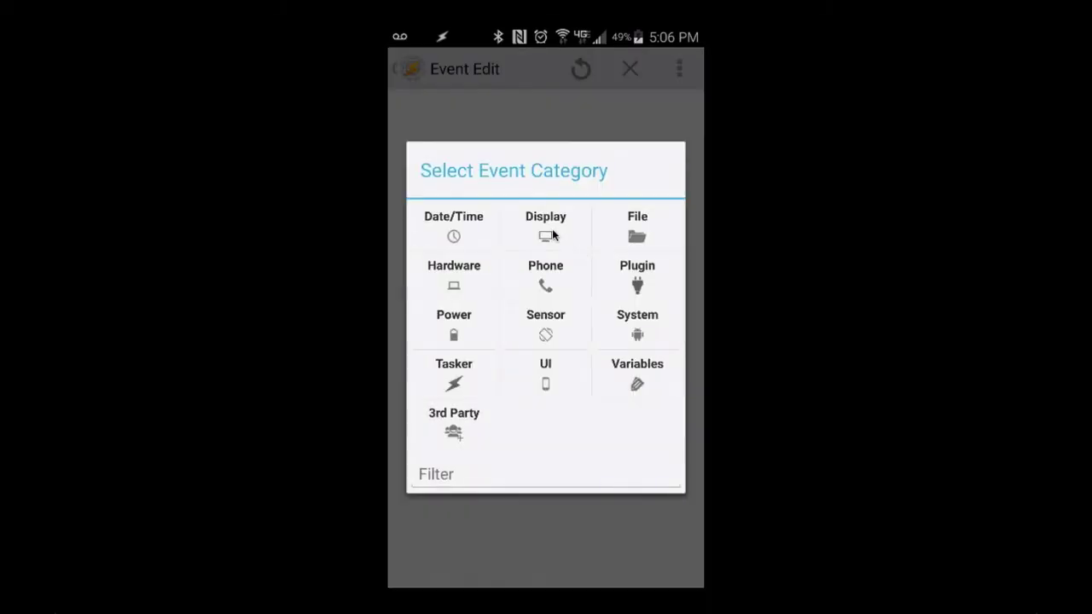
left_click(552, 228)
left_click(633, 274)
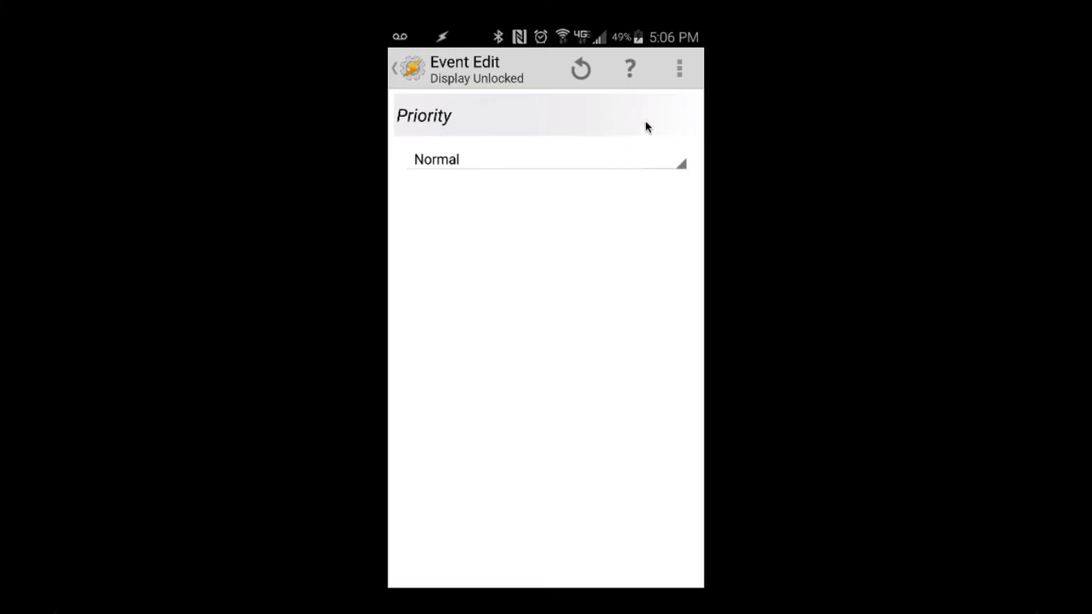
left_click(680, 69)
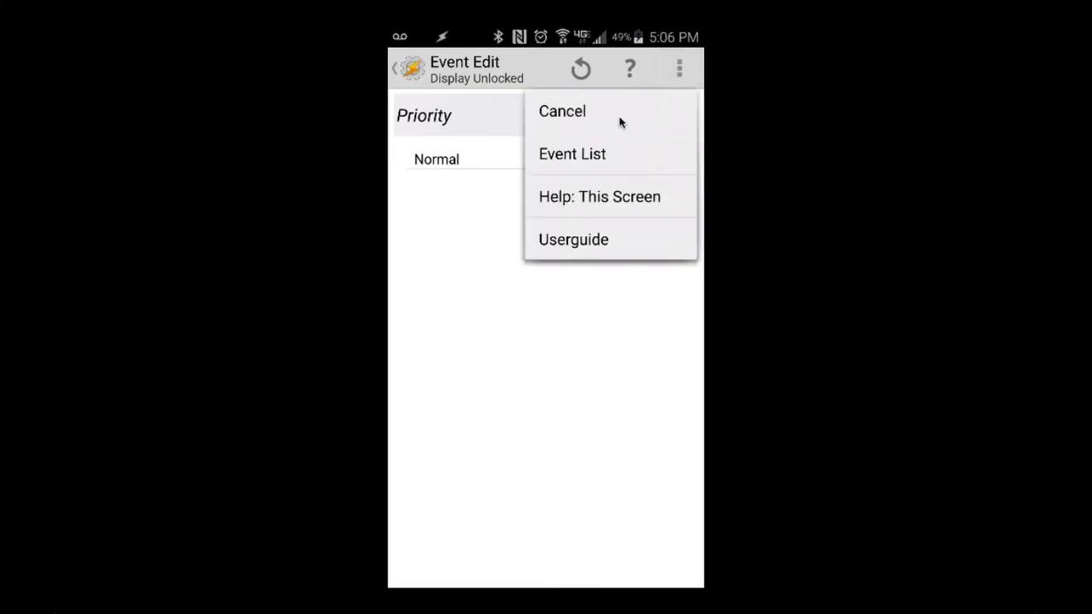
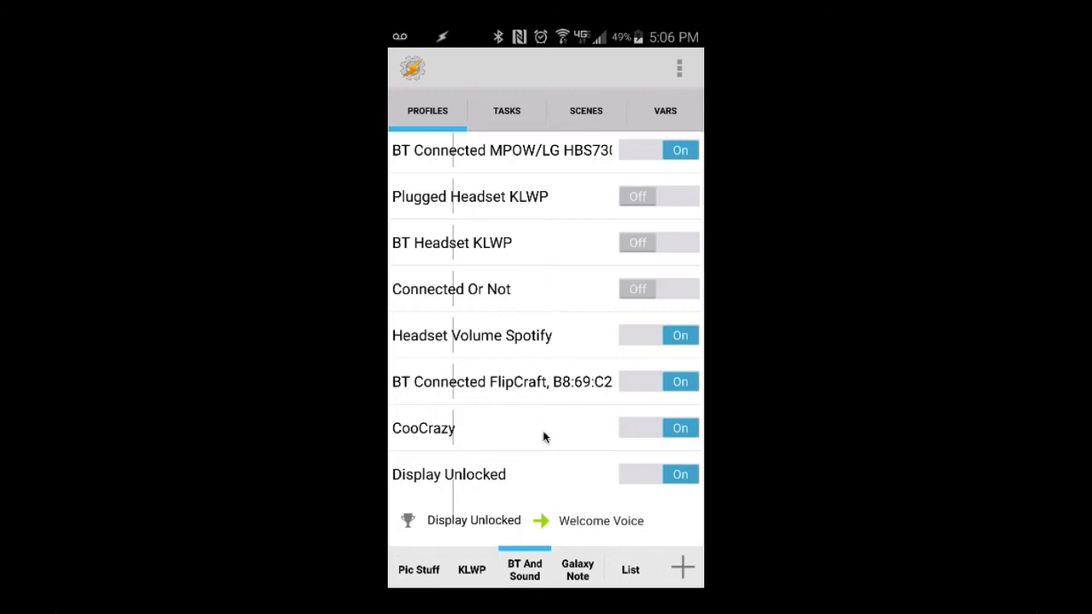
Step: Place Tasker's Task Shortcut from the widget list in the middle of the Nova Launcher home screen
key("Home")
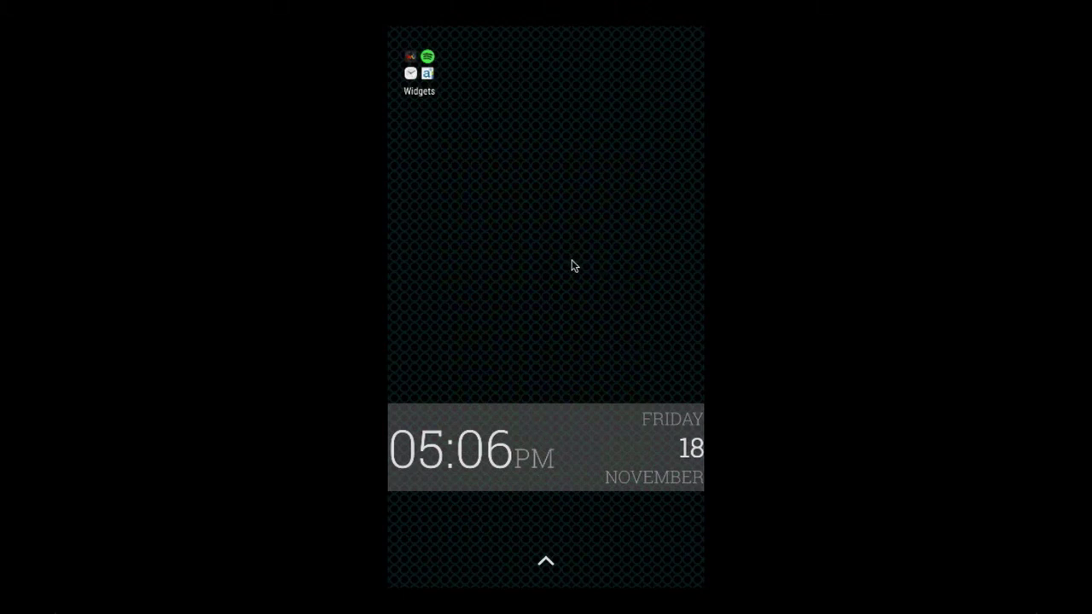
left_click(531, 227)
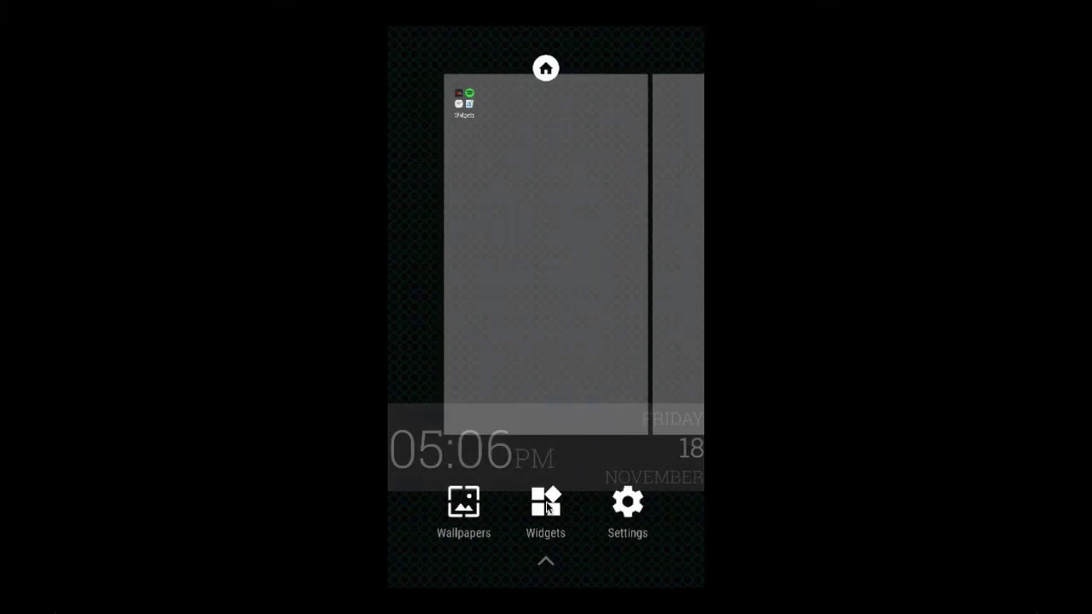
left_click(547, 507)
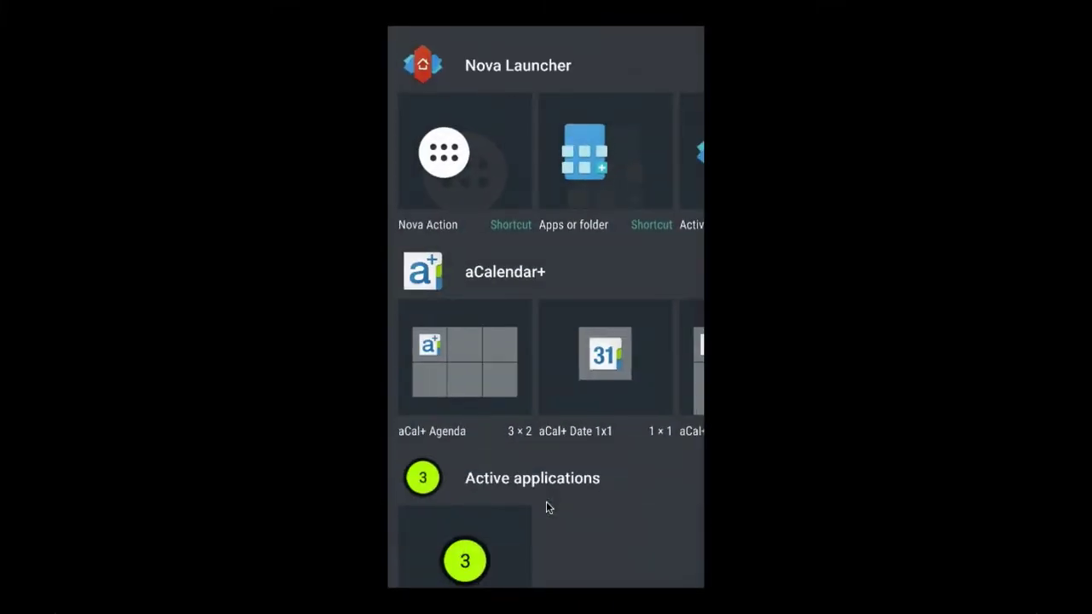
scroll(547, 504, "down", 10)
scroll(547, 503, "up", 10)
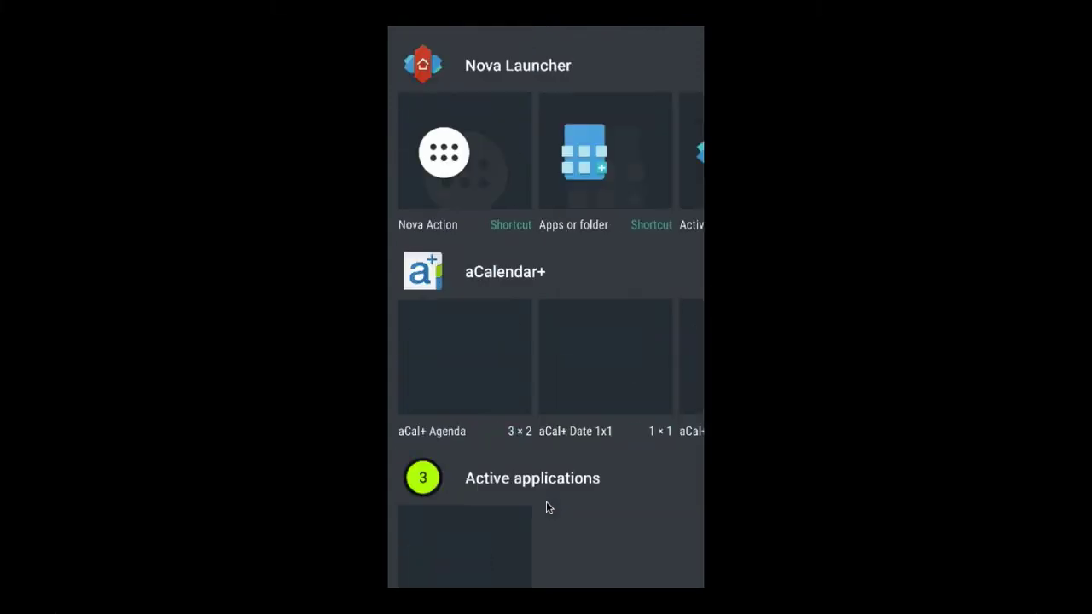
scroll(547, 503, "down", 6)
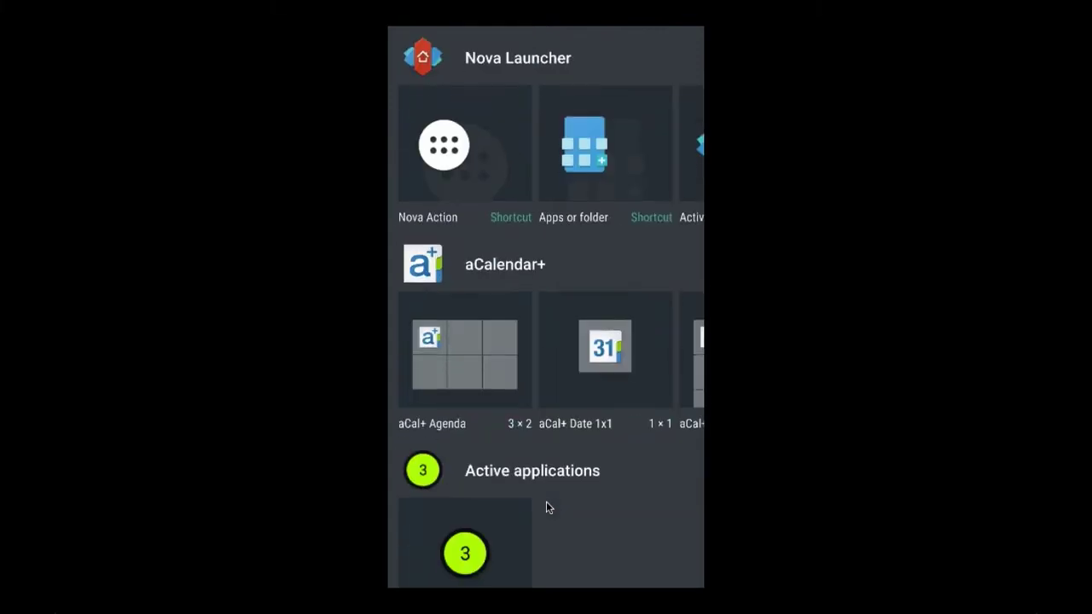
scroll(547, 507, "down", 15)
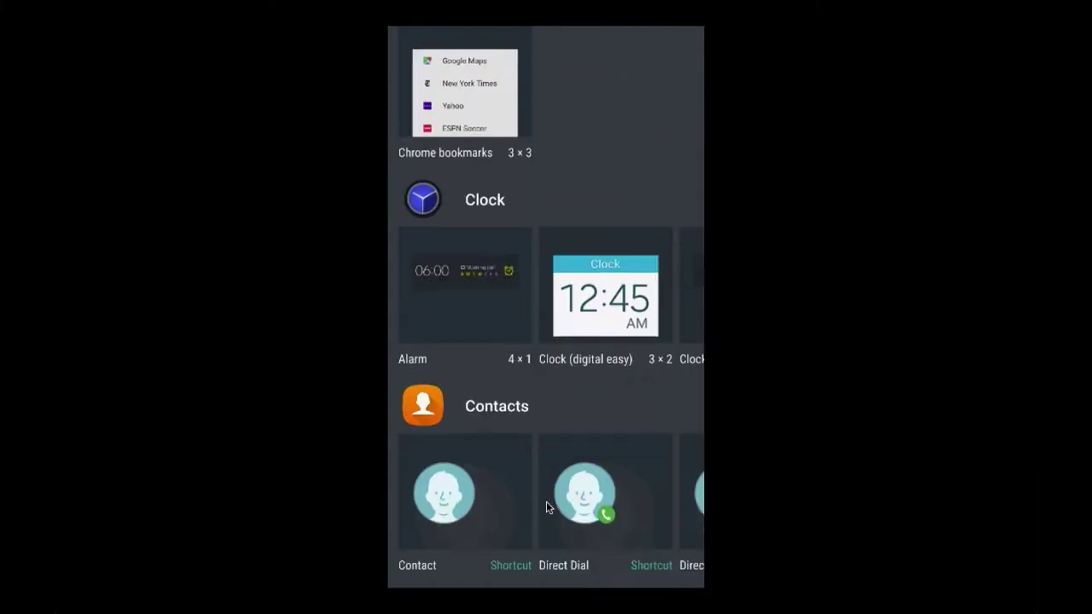
scroll(547, 507, "down", 20)
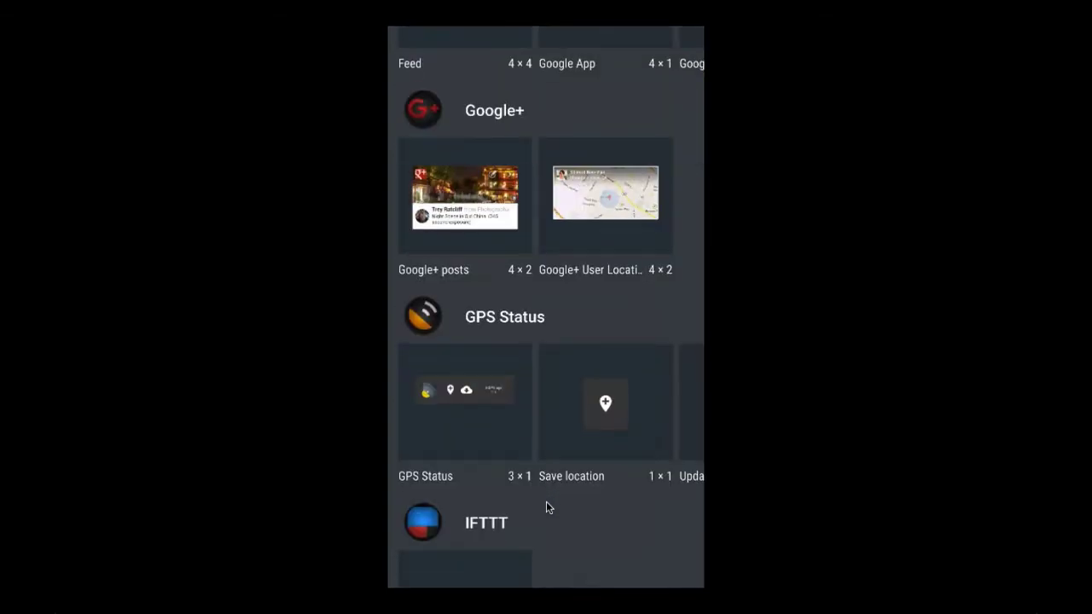
scroll(546, 507, "down", 20)
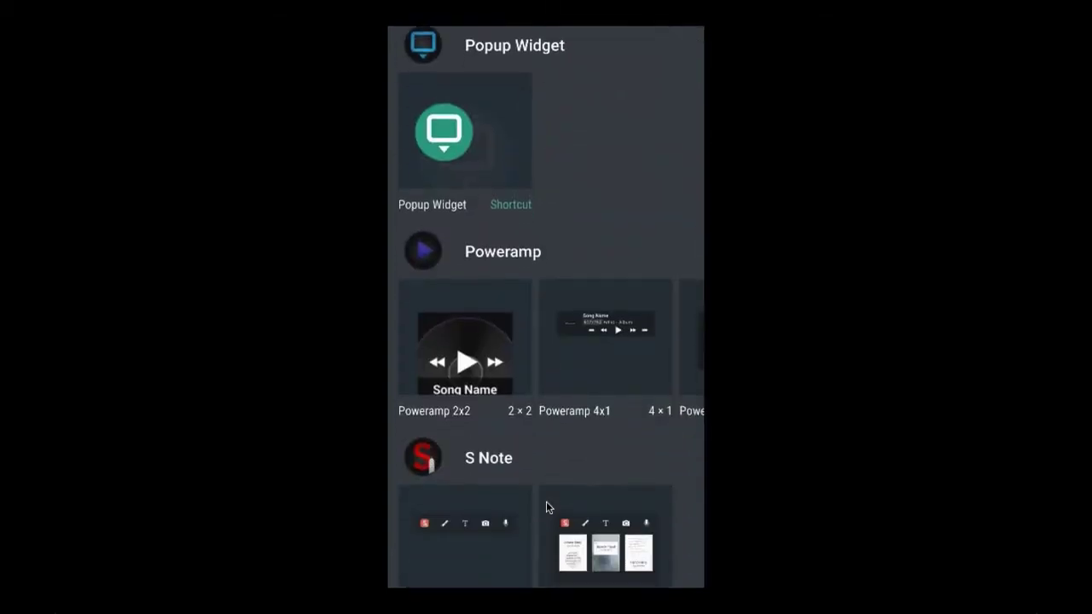
scroll(546, 508, "down", 15)
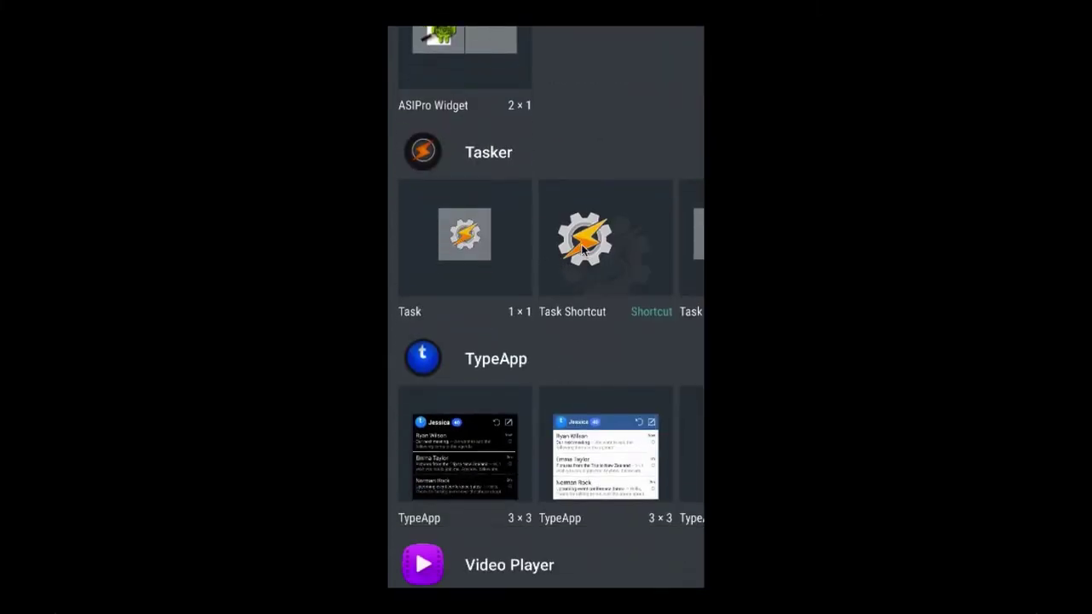
left_click_drag(582, 248, 558, 301)
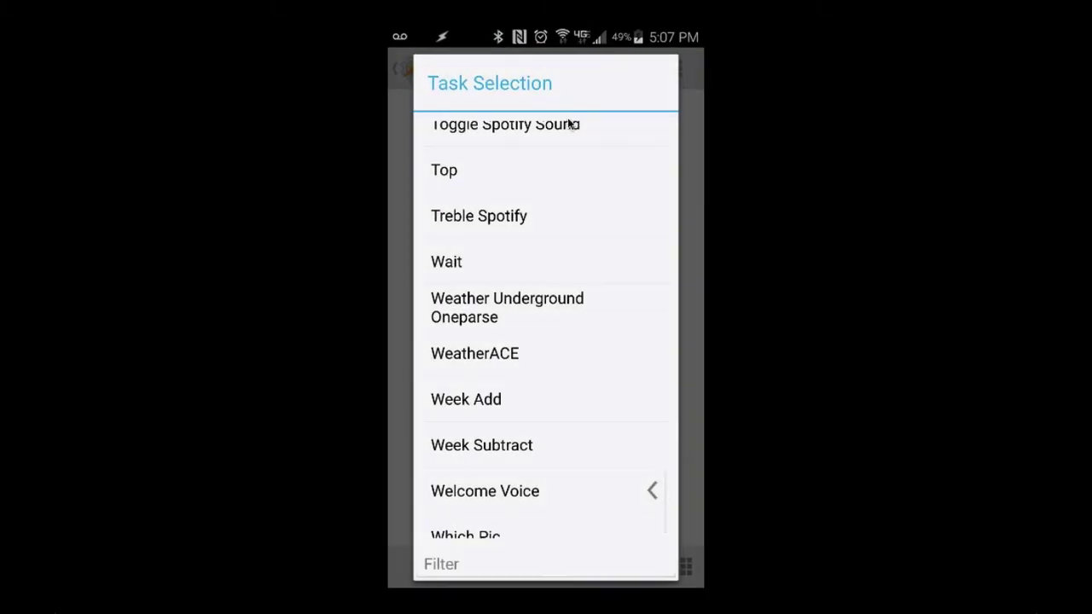
Step: Choose the Temp Voice task for the new home screen shortcut
scroll(528, 282, "down", 1)
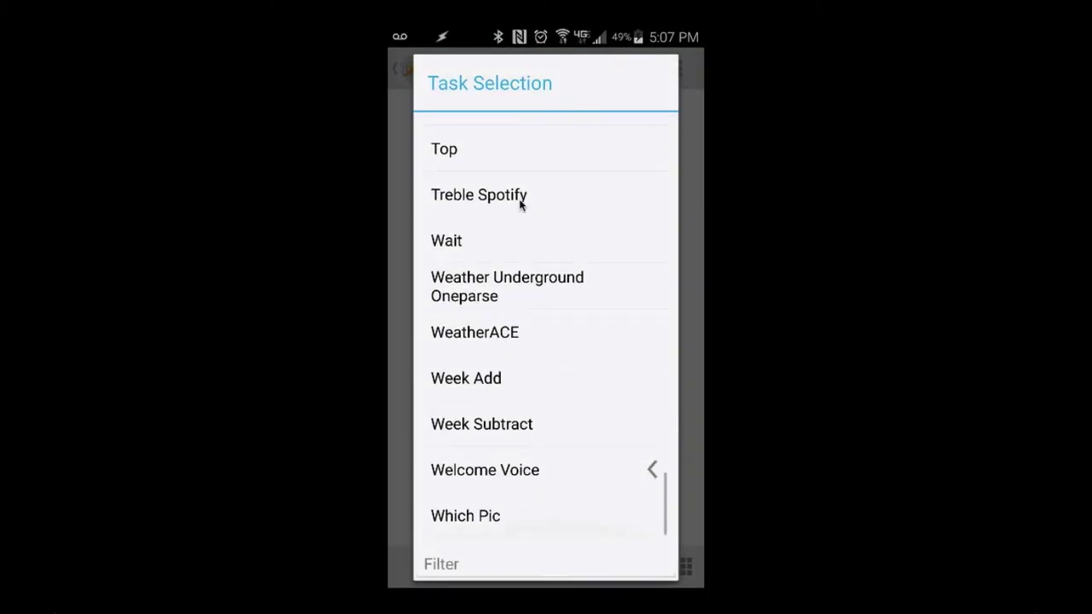
scroll(516, 239, "up", 1)
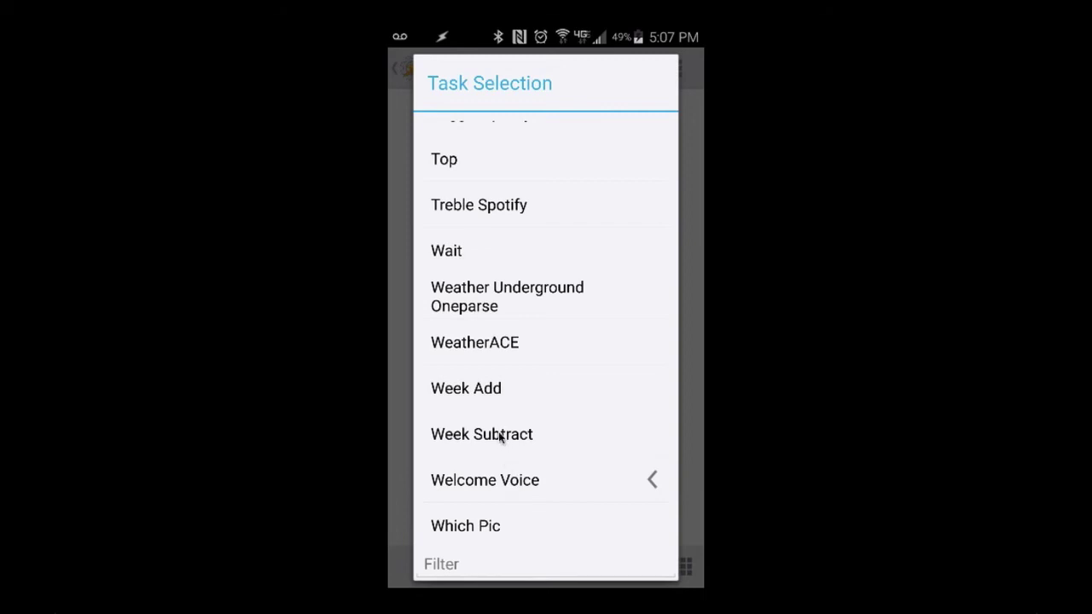
scroll(501, 436, "up", 10)
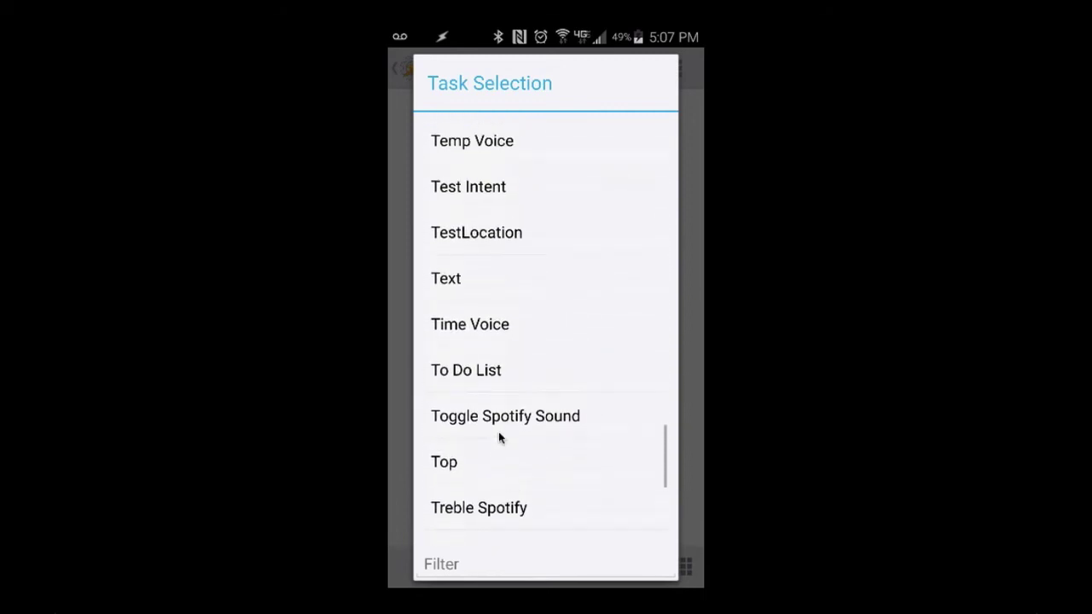
left_click(536, 324)
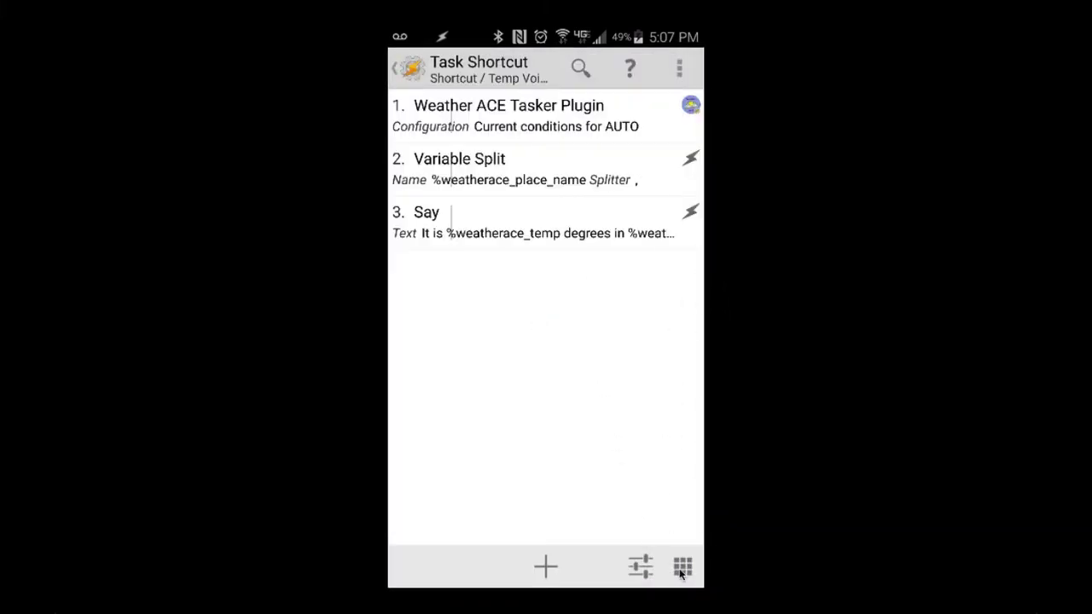
left_click(682, 566)
left_click(495, 326)
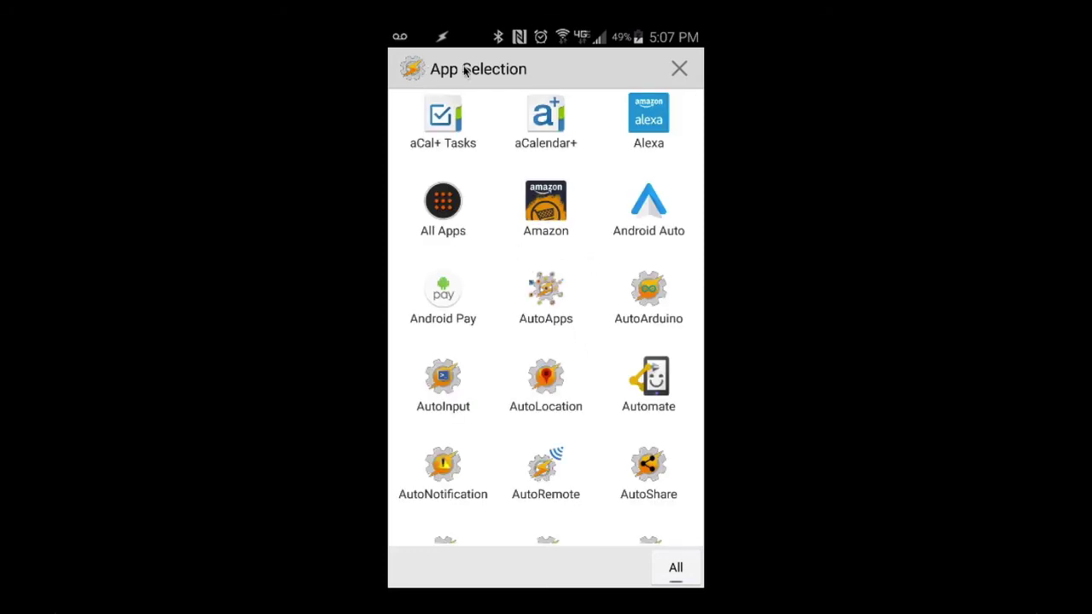
left_click(679, 70)
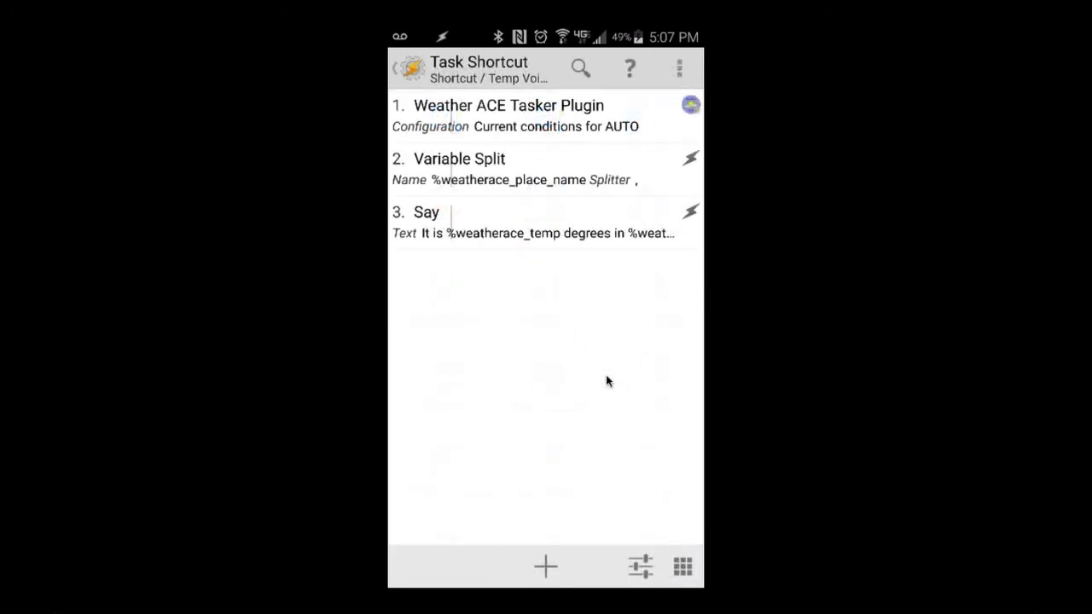
Step: Save the Temp Voice shortcut with the built-in gingerbread man icon and move it up and to the right on the home screen
left_click(498, 372)
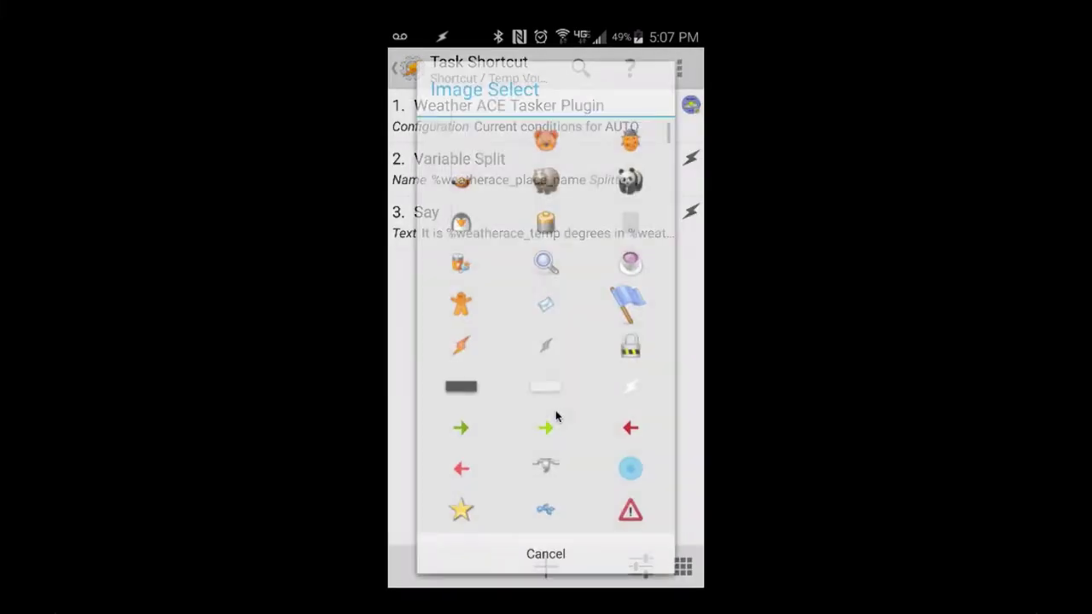
left_click(458, 304)
left_click(416, 72)
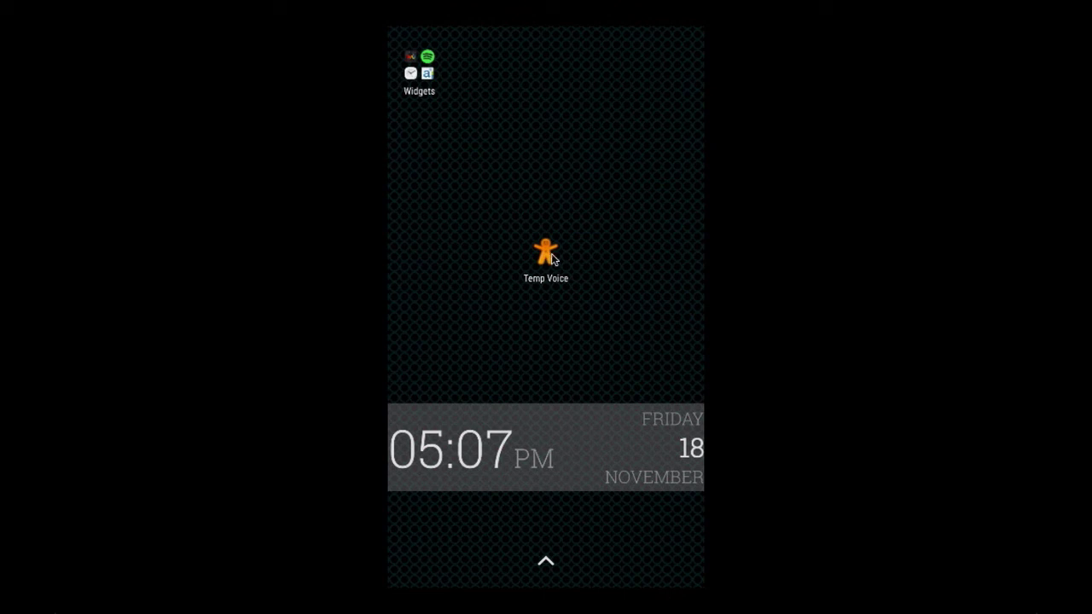
left_click_drag(542, 264, 628, 171)
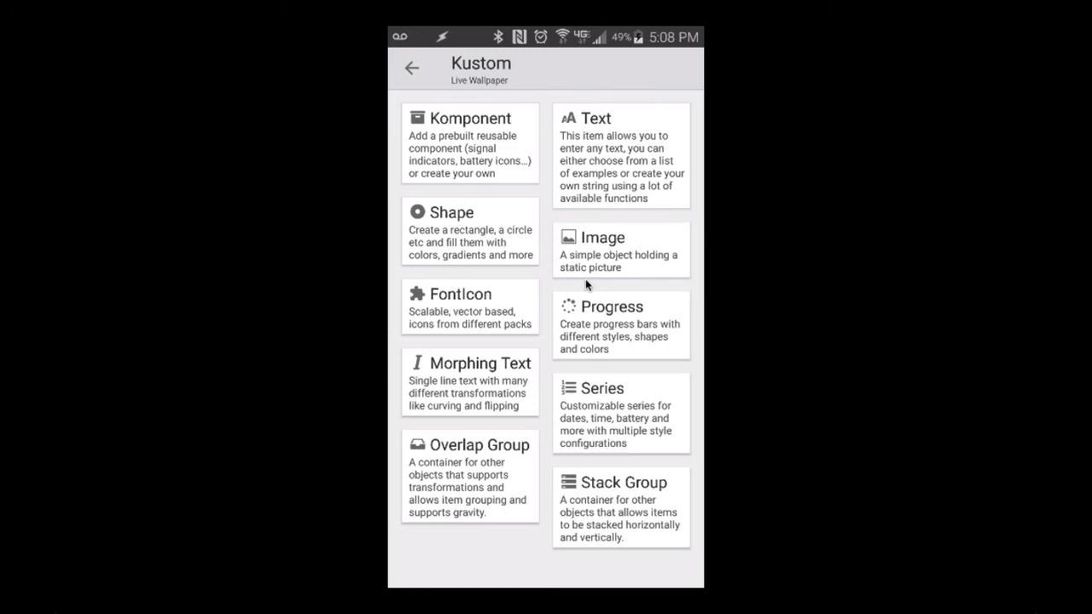
Step: In Kustom Live Wallpaper, add a star FontIcon and set its single touch to Launch Shortcut with Tasker's Task Shortcut
key("Escape")
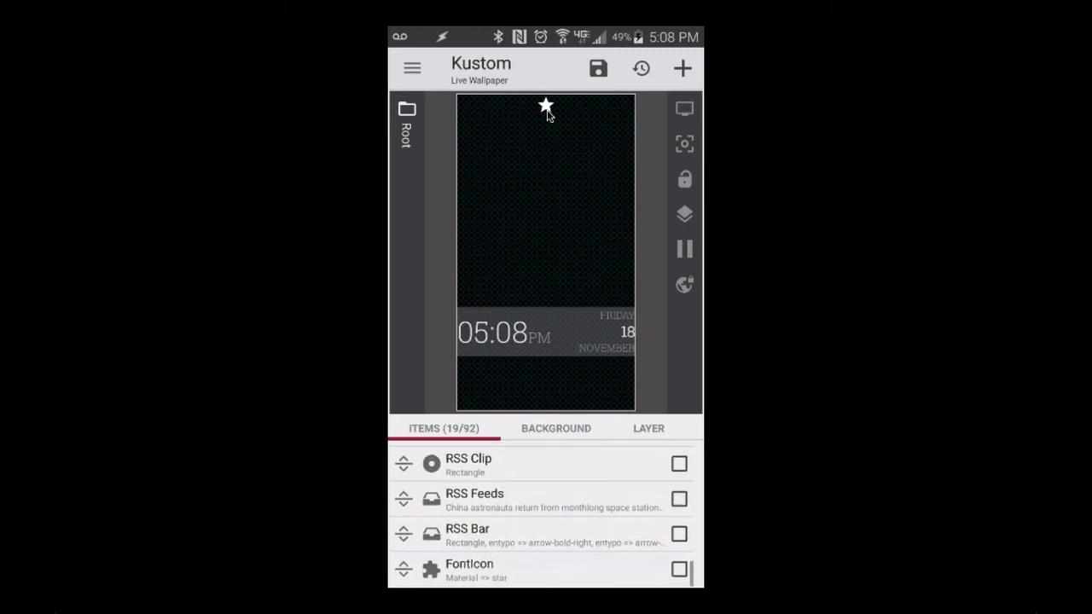
left_click(548, 111)
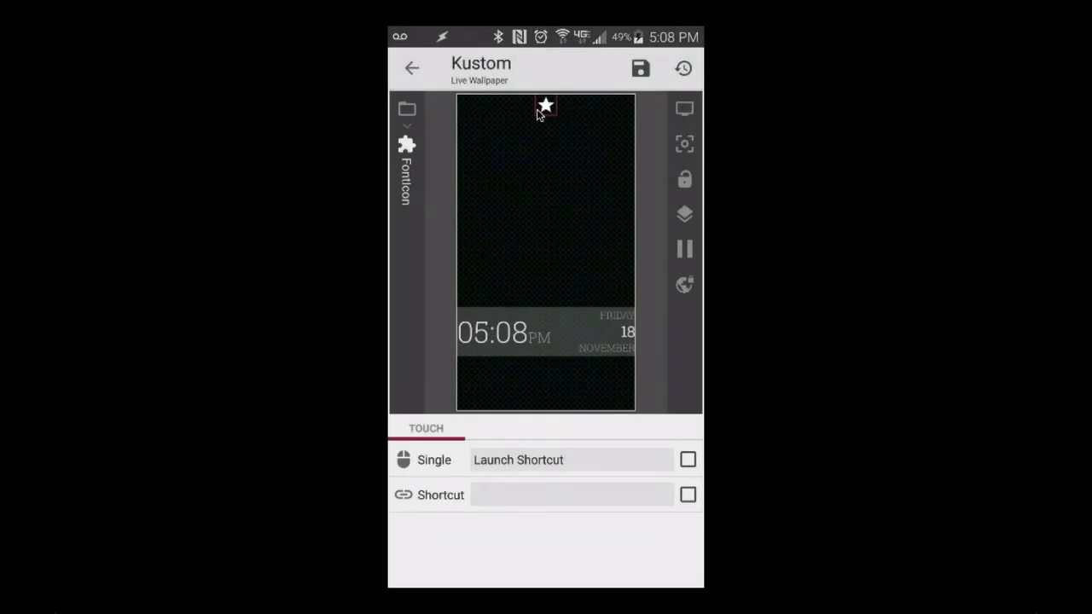
scroll(538, 115, "down", 10)
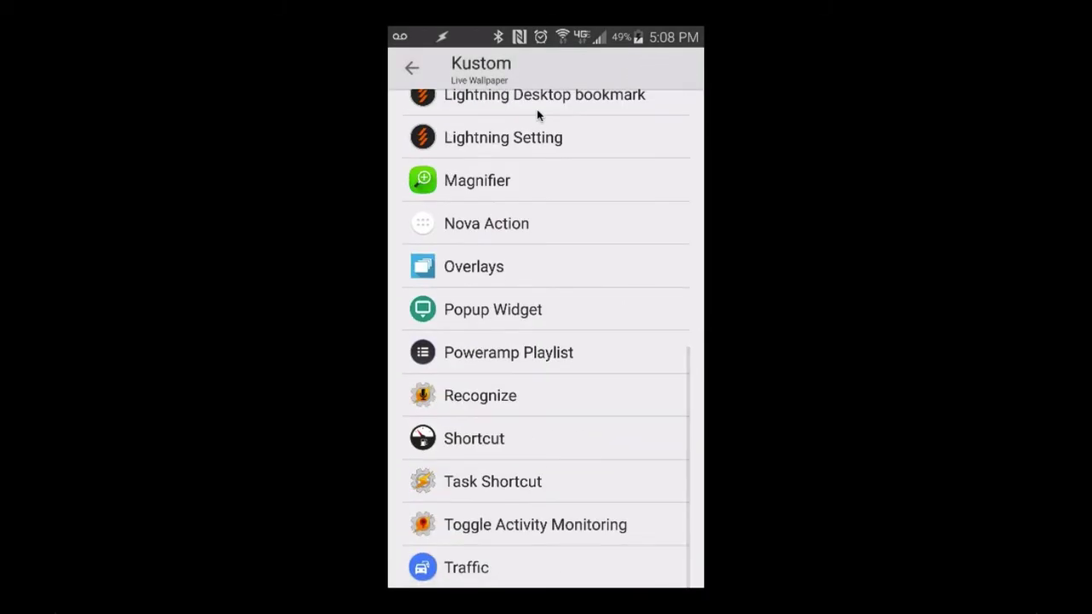
left_click(492, 481)
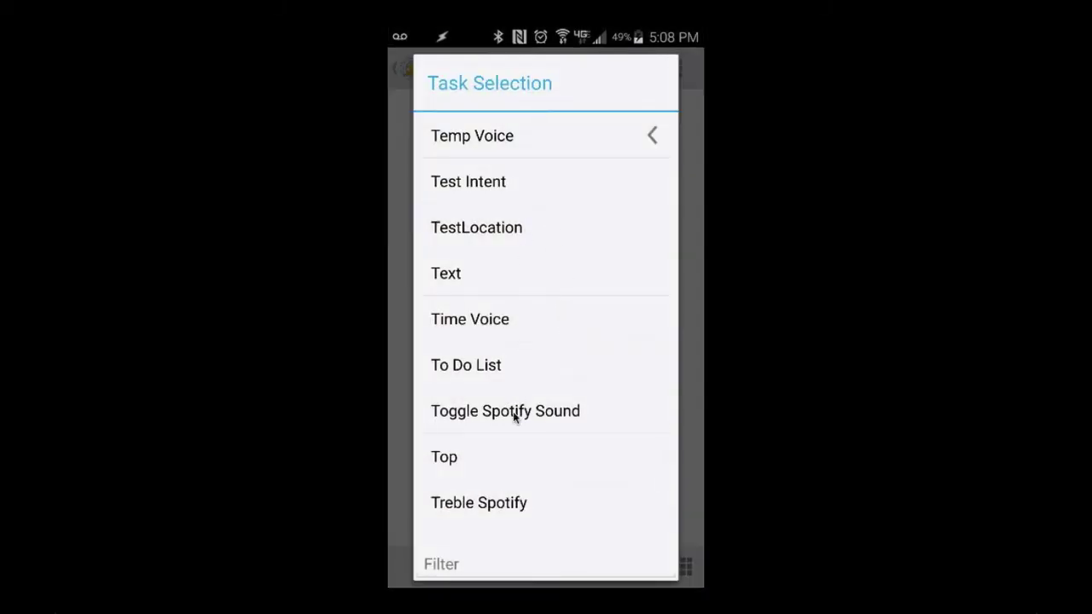
Step: Choose the CooCoo task for the star's touch shortcut
scroll(504, 359, "up", 6)
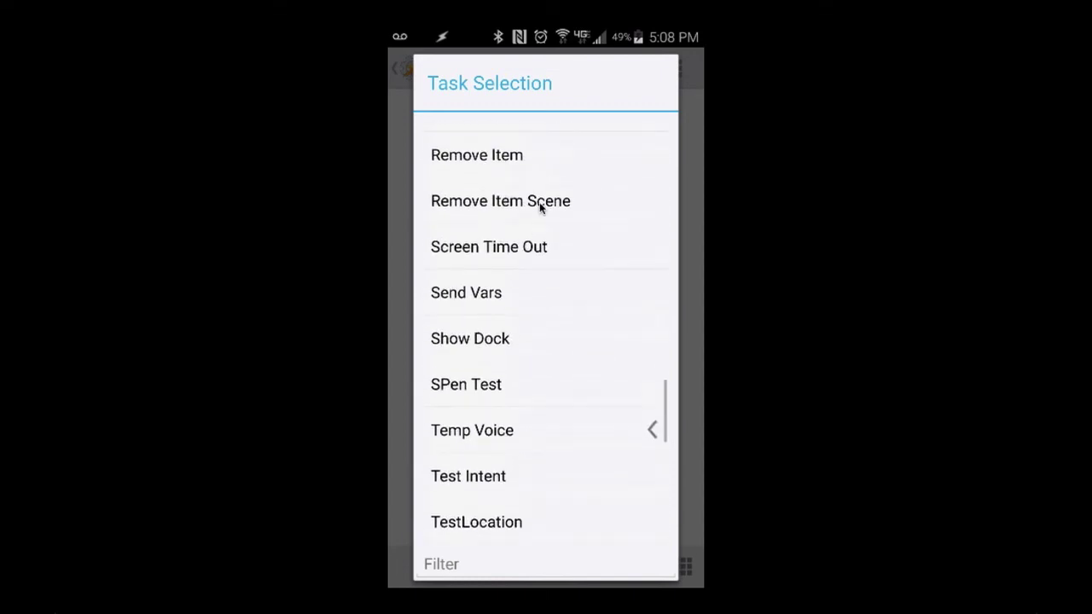
scroll(534, 374, "up", 15)
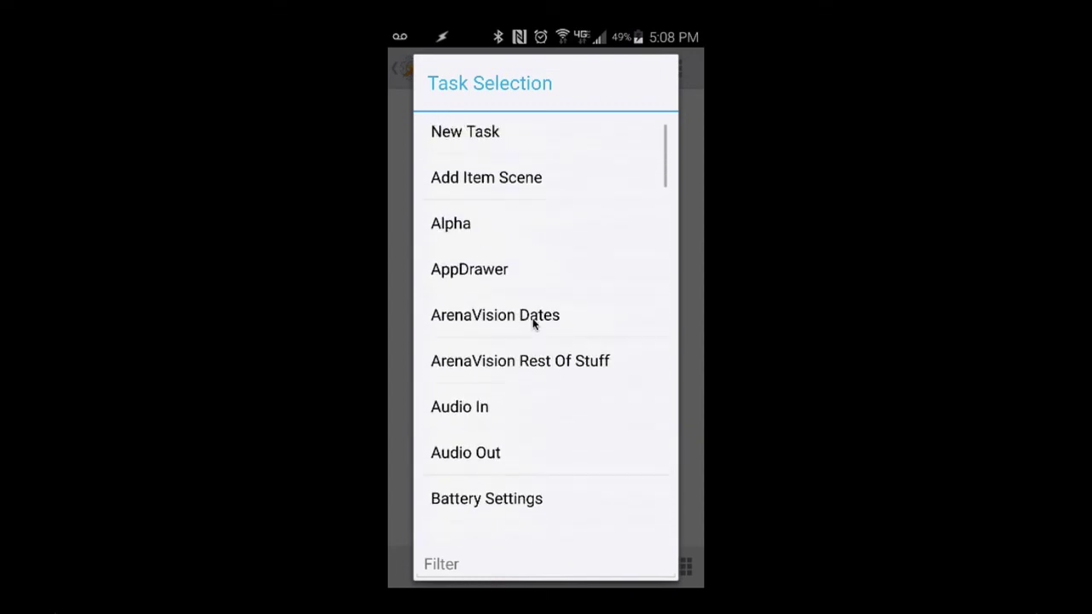
scroll(528, 292, "down", 6)
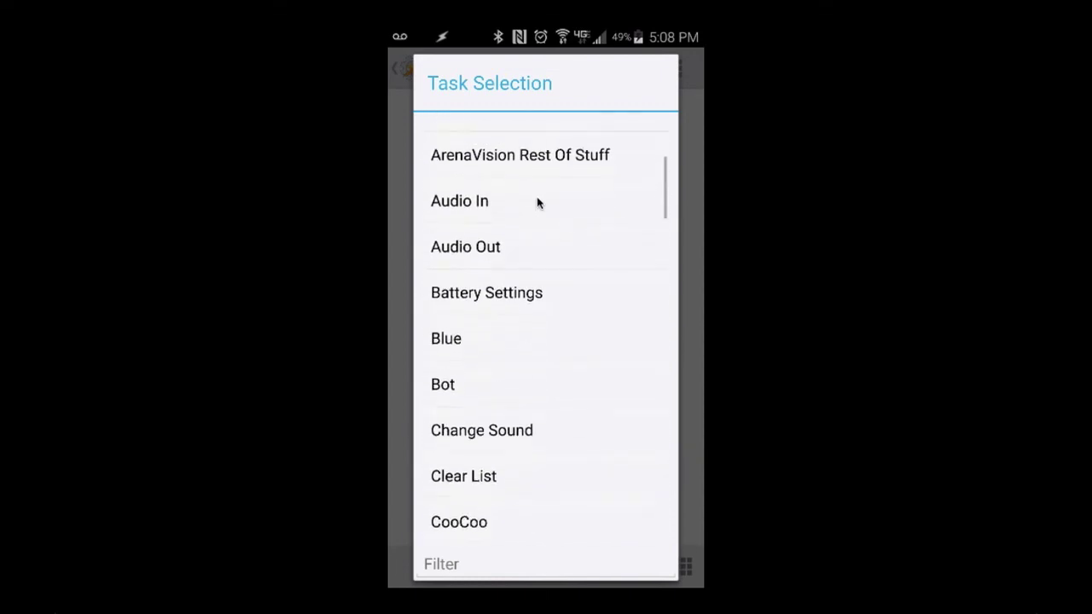
left_click(487, 442)
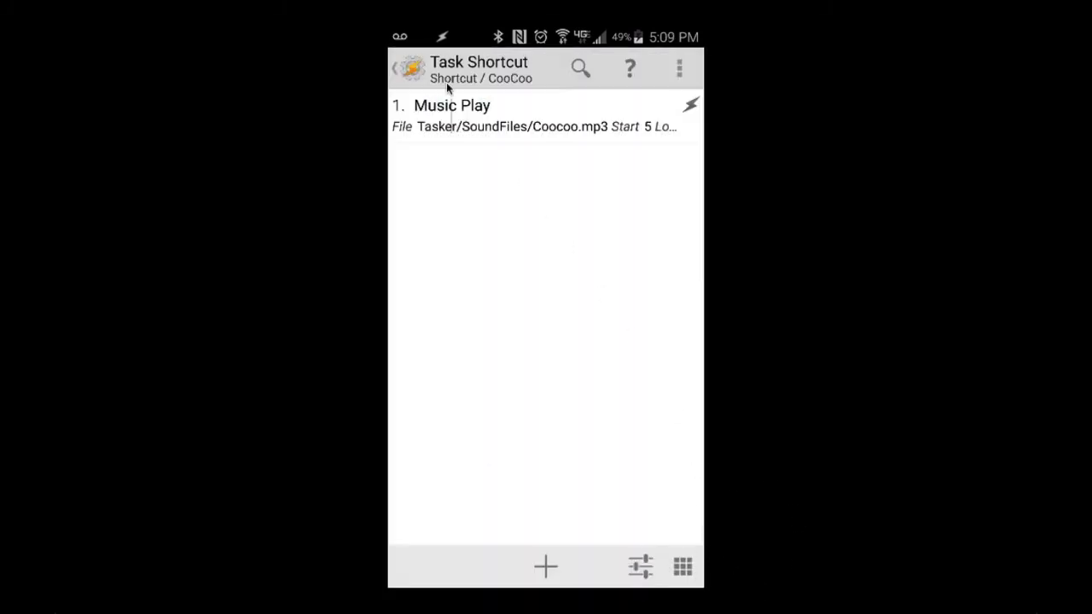
Step: Assign the built-in blue flag icon to the CooCoo task shortcut
left_click(413, 70)
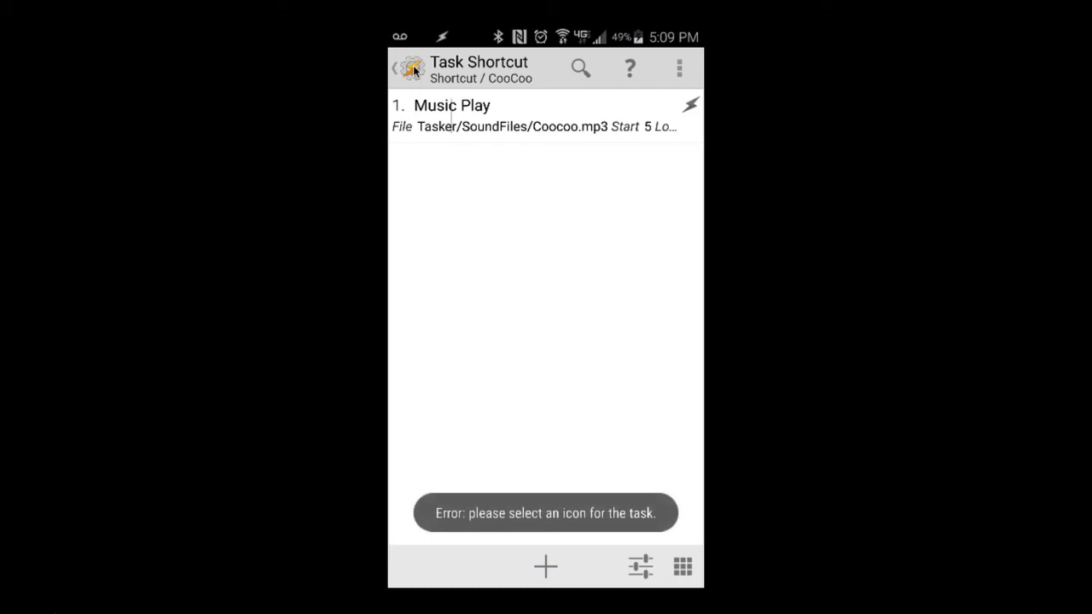
left_click(681, 568)
left_click(480, 370)
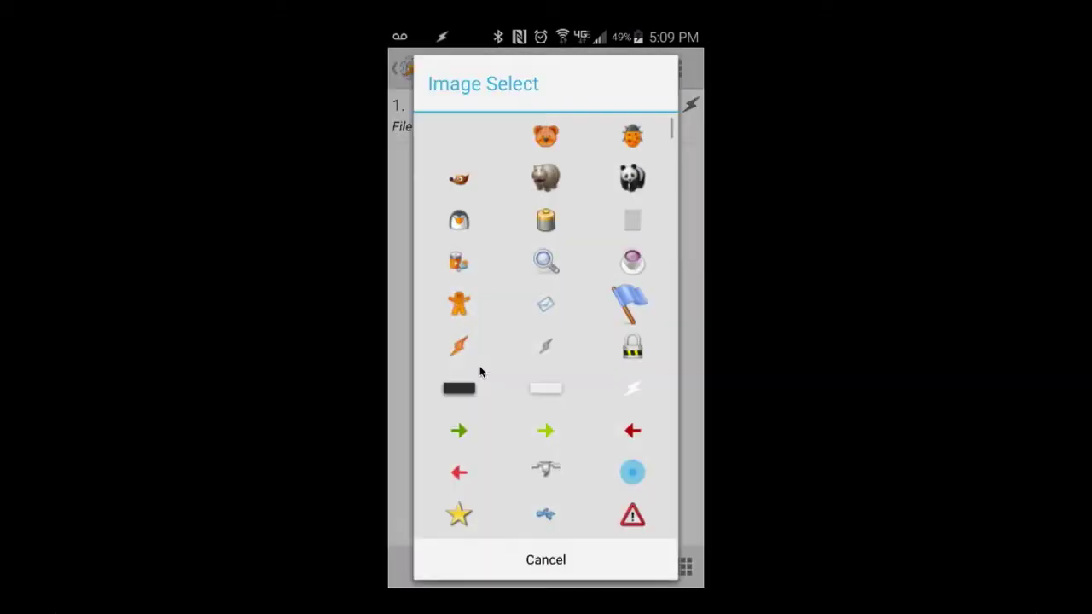
left_click(627, 304)
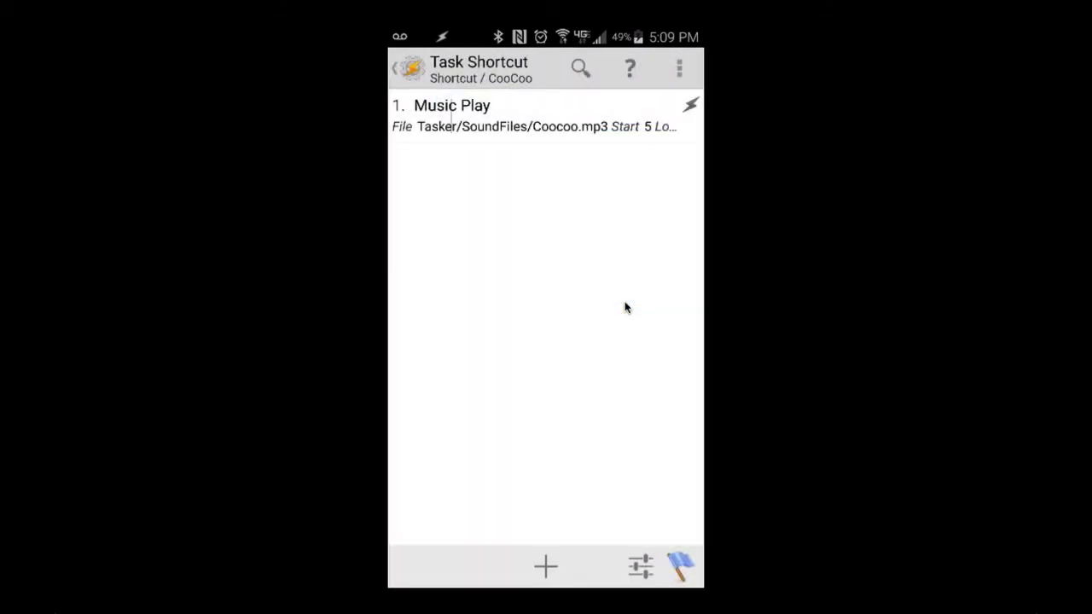
Step: Confirm the CooCoo shortcut, save the Kustom wallpaper and return to the home screen
key("Escape")
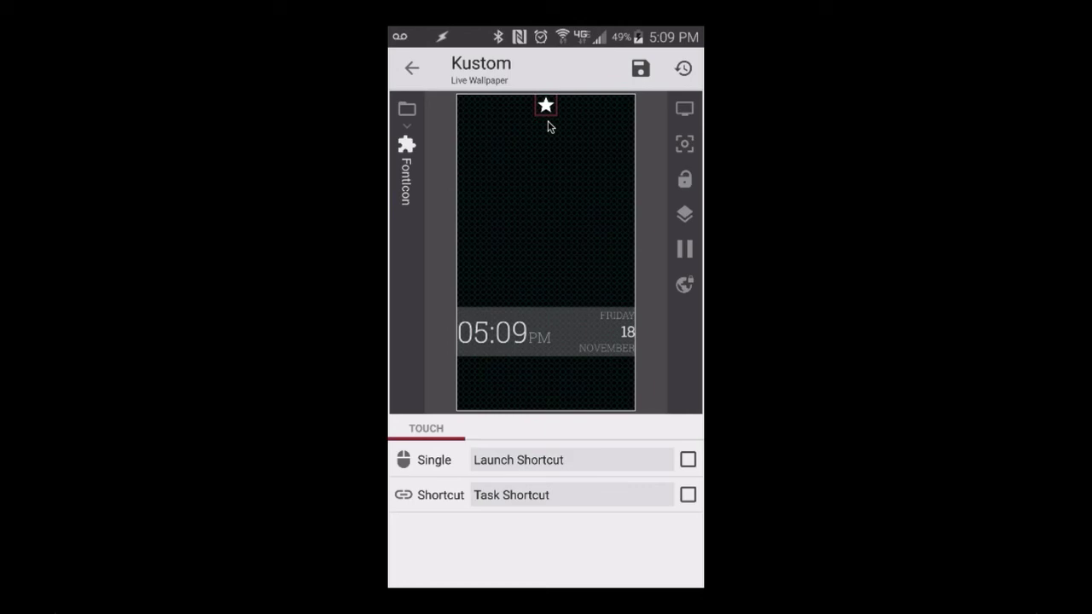
key("ctrl+s")
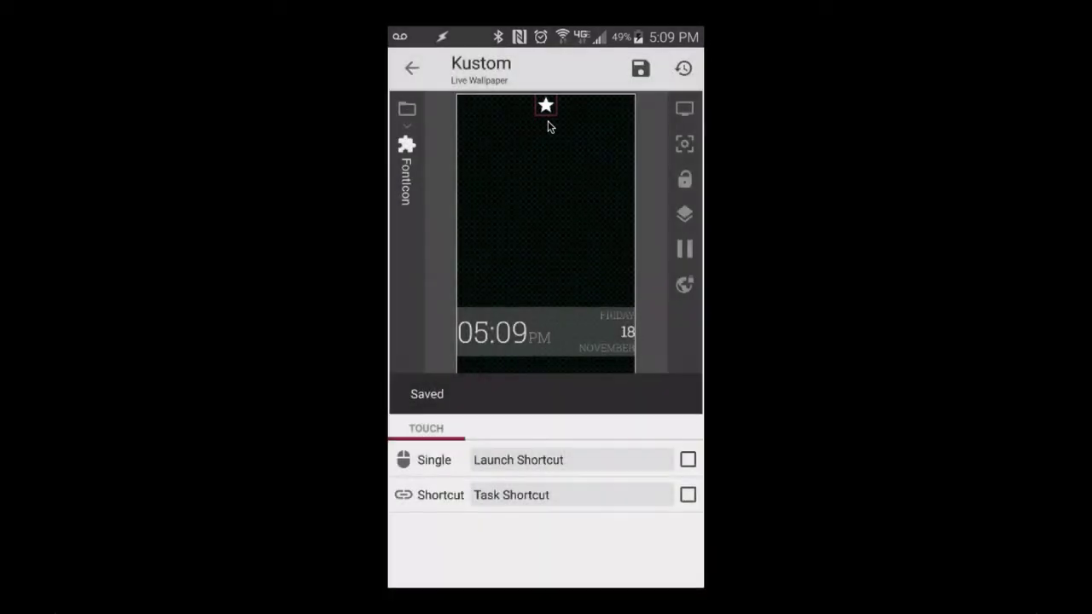
key("Home")
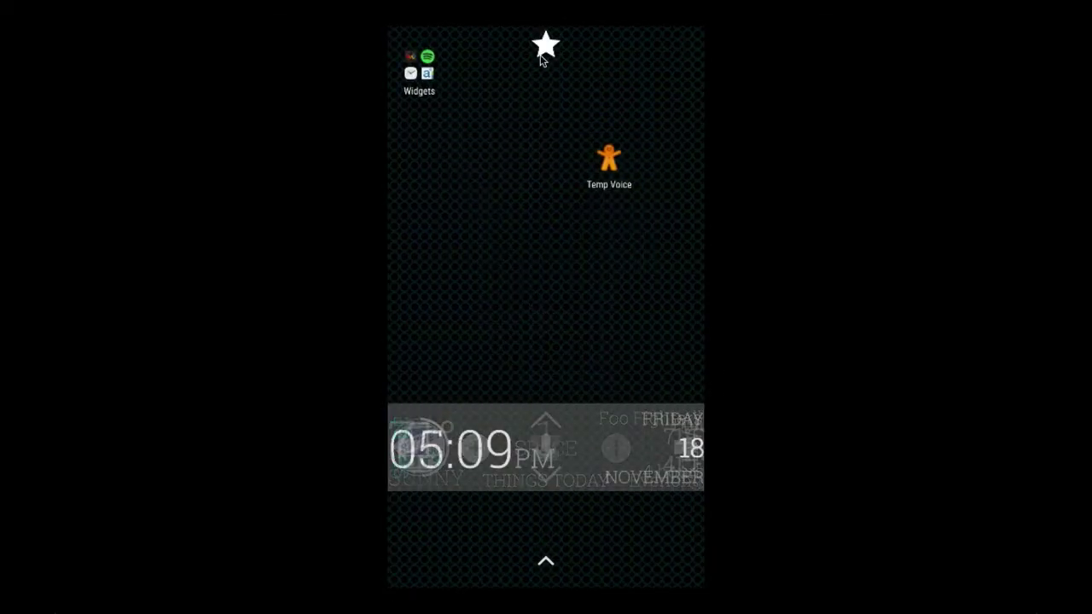